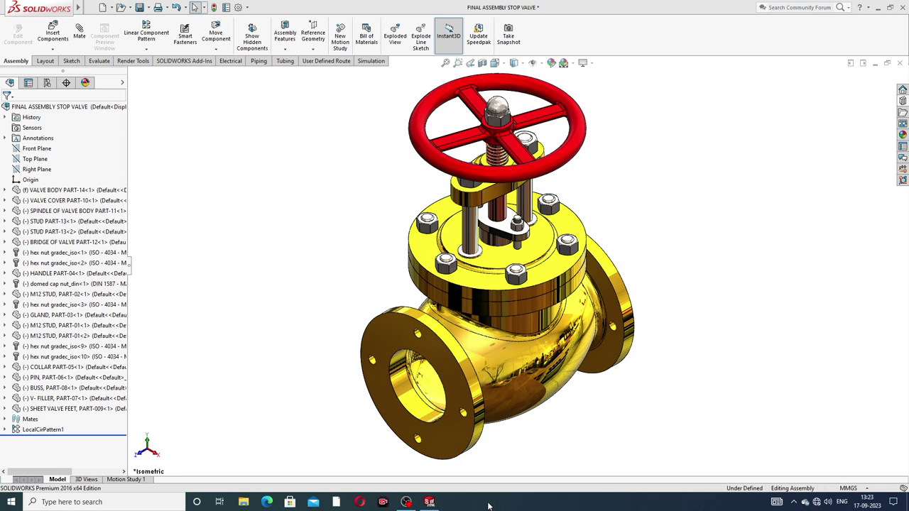
Open Motion Study 1 of the stop valve assembly and play its animation.
left_click(128, 480)
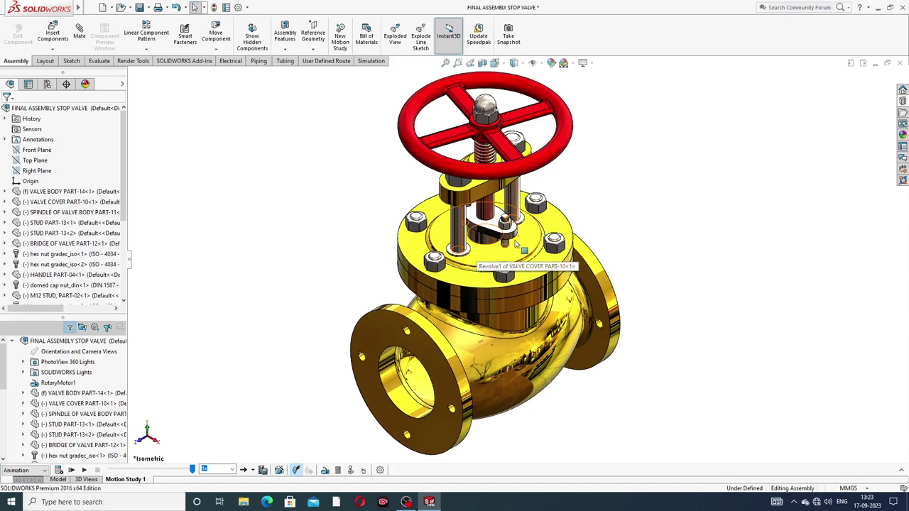
scroll(576, 215, "up", 2)
left_click(80, 471)
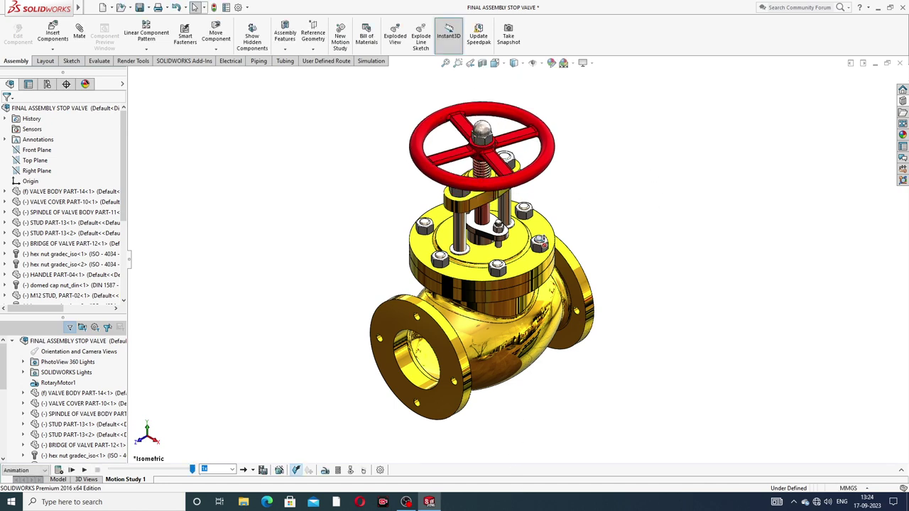
Replay the valve's motion study from the start.
scroll(547, 238, "down", 1)
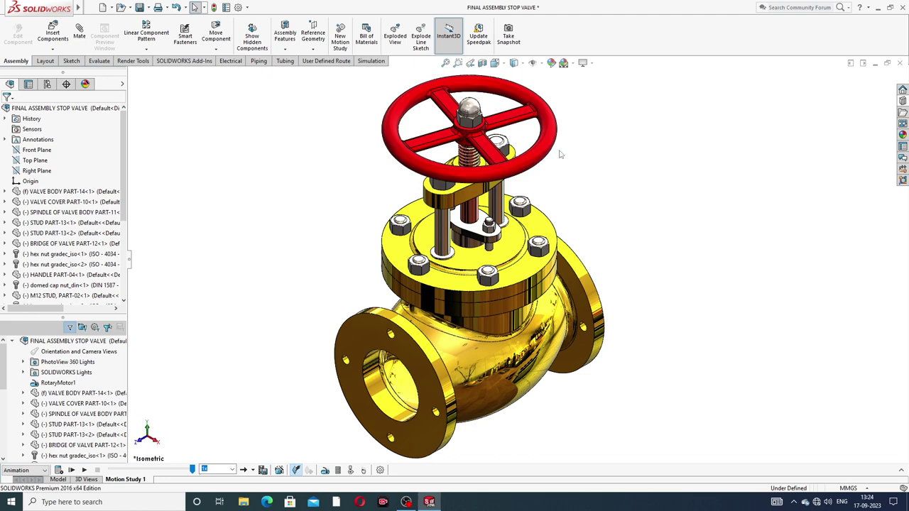
scroll(560, 153, "up", 1)
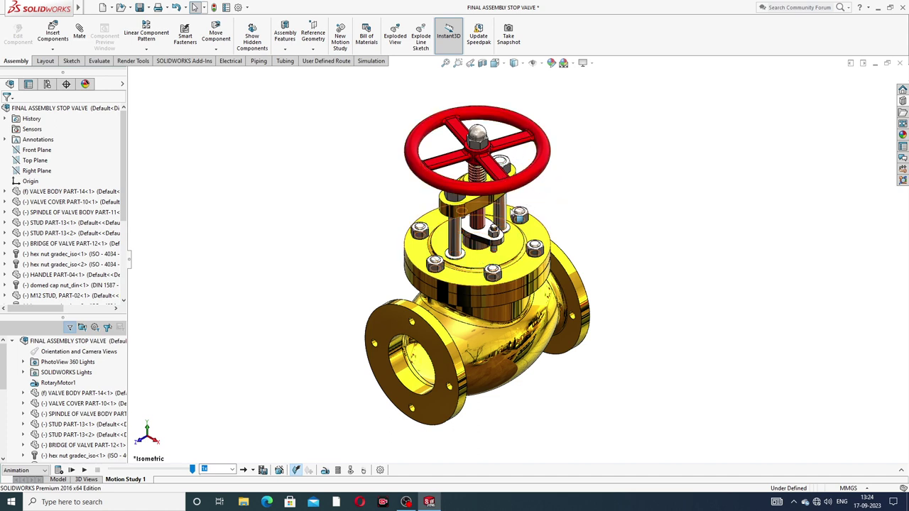
scroll(501, 189, "down", 1)
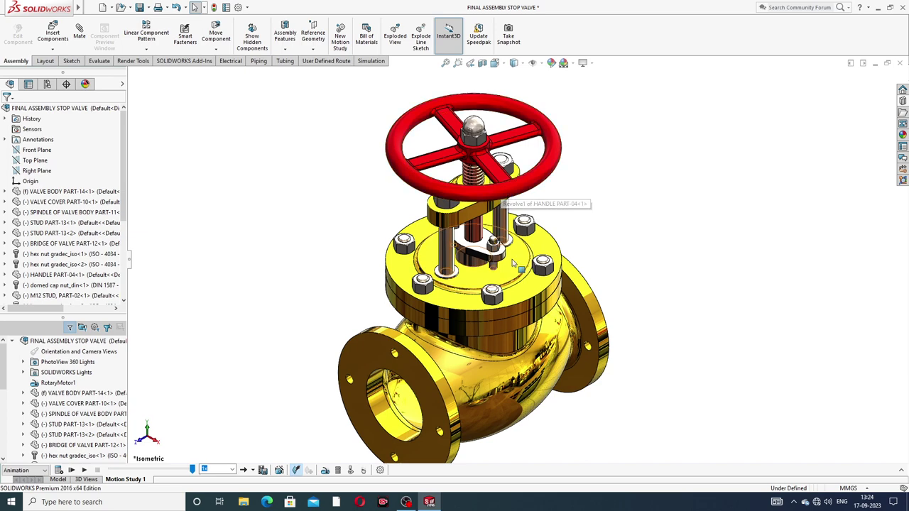
scroll(515, 274, "up", 2)
left_click(73, 470)
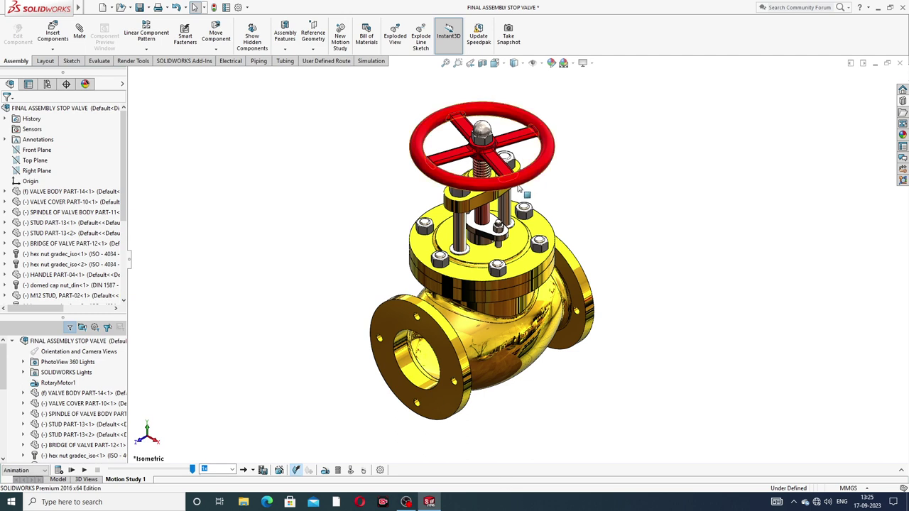
Turn the red handwheel around the spindle axis by hand to check how the valve moves.
scroll(525, 191, "up", 1)
scroll(524, 192, "down", 1)
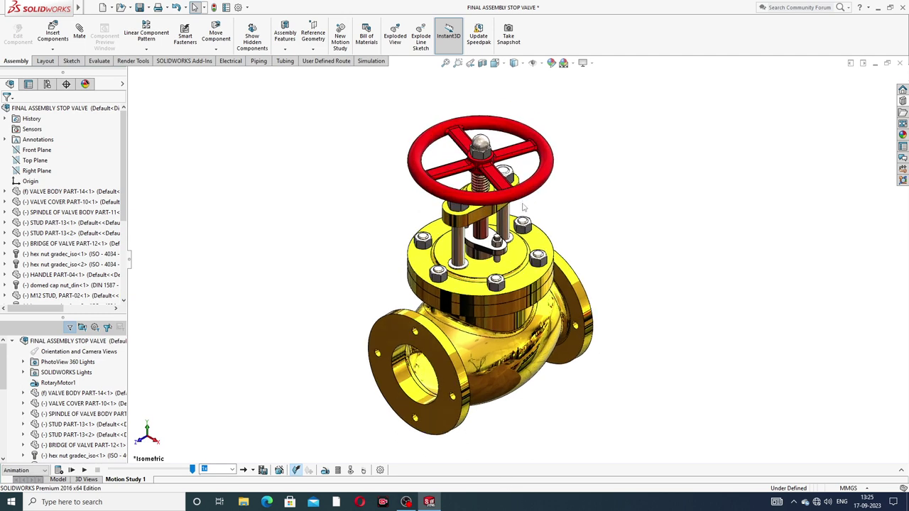
scroll(522, 201, "down", 1)
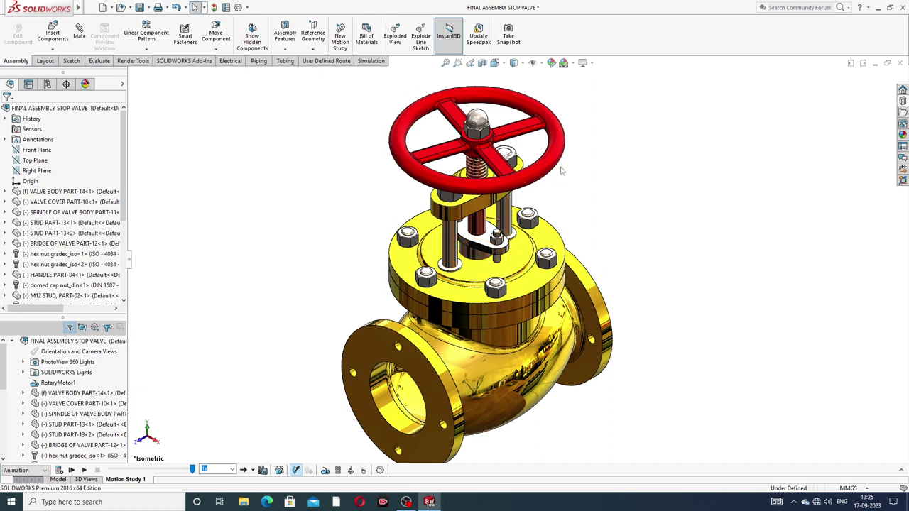
scroll(537, 203, "up", 1)
middle_click_drag(539, 204, 530, 180, "shift")
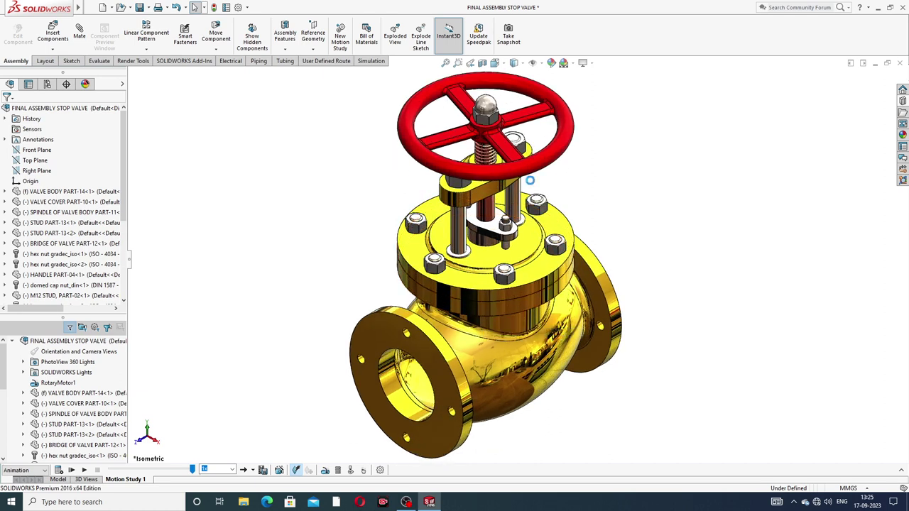
left_click_drag(521, 172, 470, 100)
left_click_drag(554, 140, 447, 92)
left_click_drag(413, 138, 609, 168)
left_click(609, 168)
Move the domed cap nut and turn the handwheel again from a side angle, then clear the selection.
key("z")
key("z")
key("z")
middle_click_drag(495, 228, 470, 212)
scroll(500, 229, "down", 4)
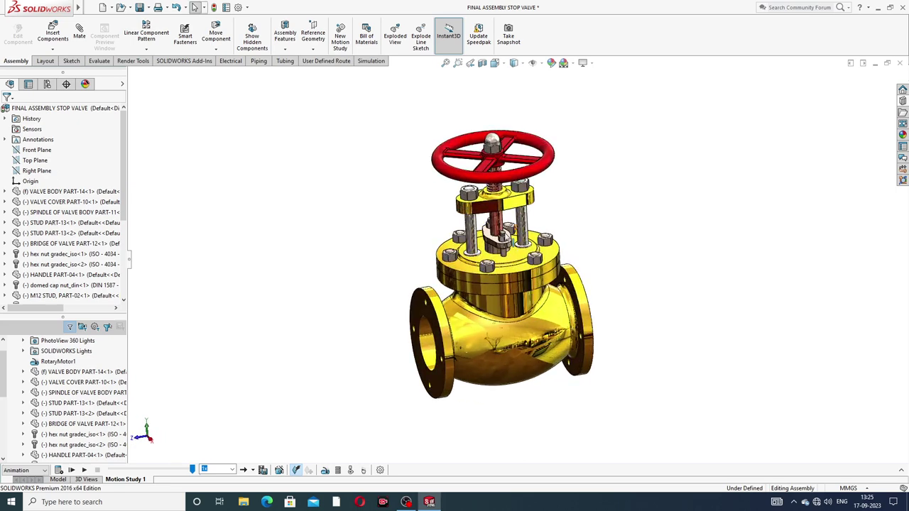
left_click_drag(495, 137, 519, 122)
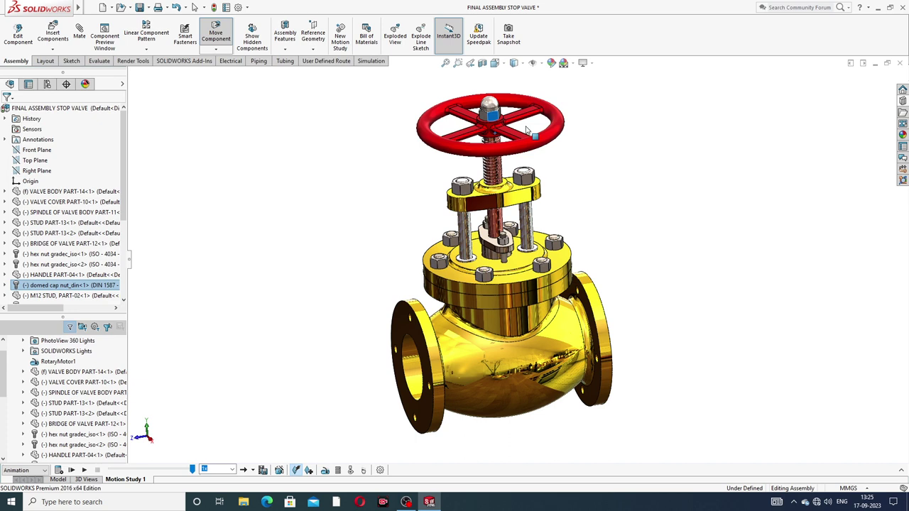
key("Escape")
left_click(495, 158)
left_click_drag(496, 157, 581, 141)
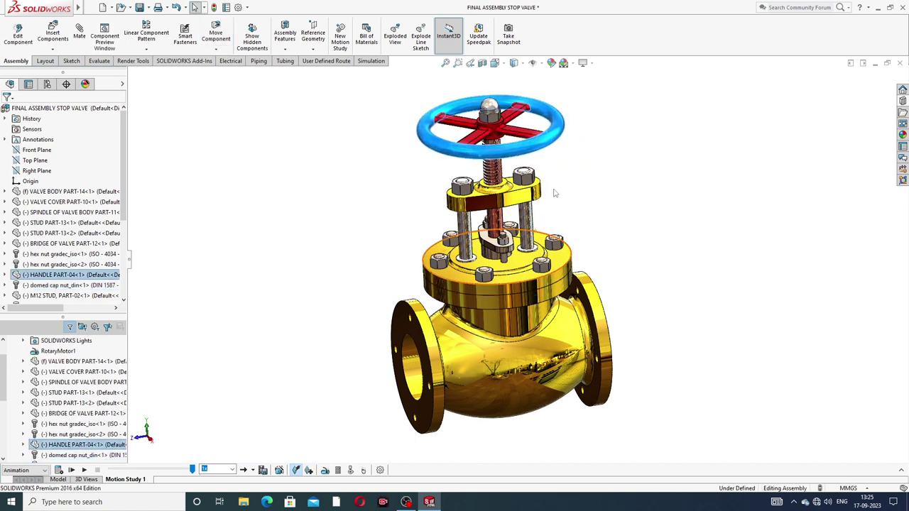
scroll(555, 193, "up", 2)
left_click(584, 212)
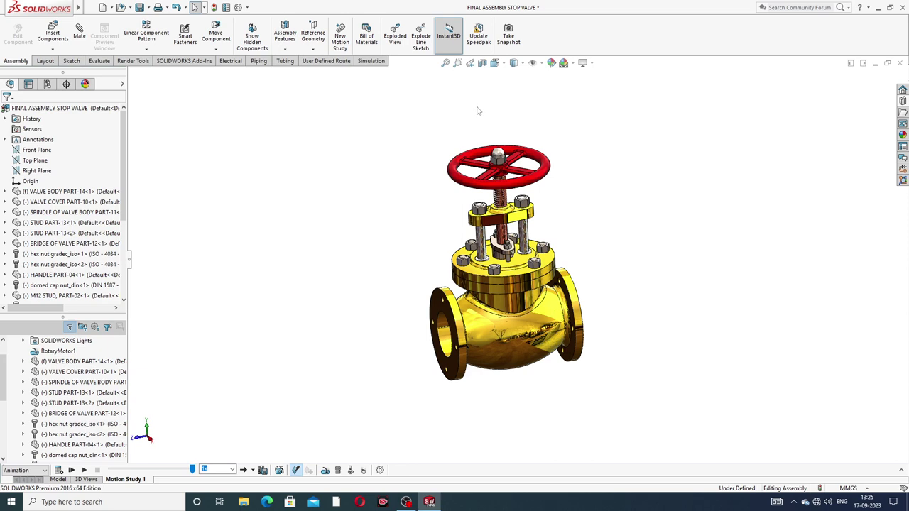
Start a section view on the Right Plane, excluding the handle and the two hex nuts on the bridge from the cut.
left_click(36, 172)
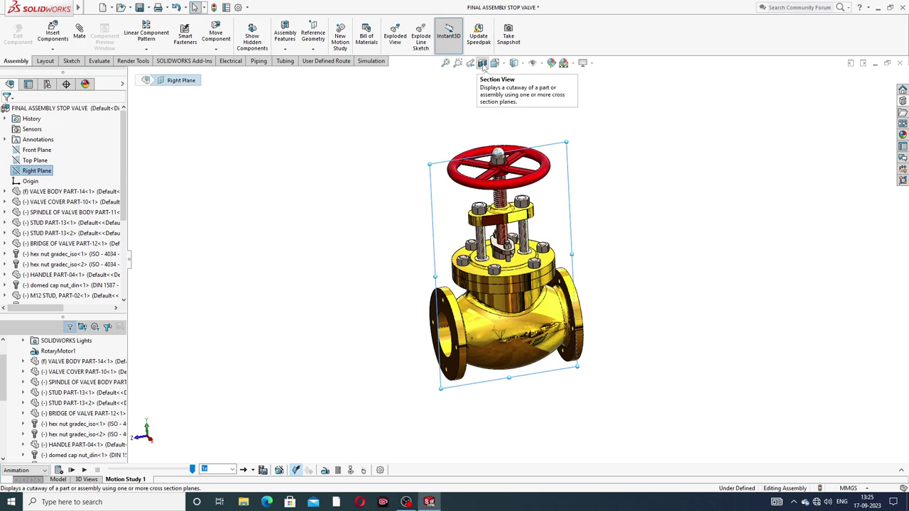
left_click(483, 64)
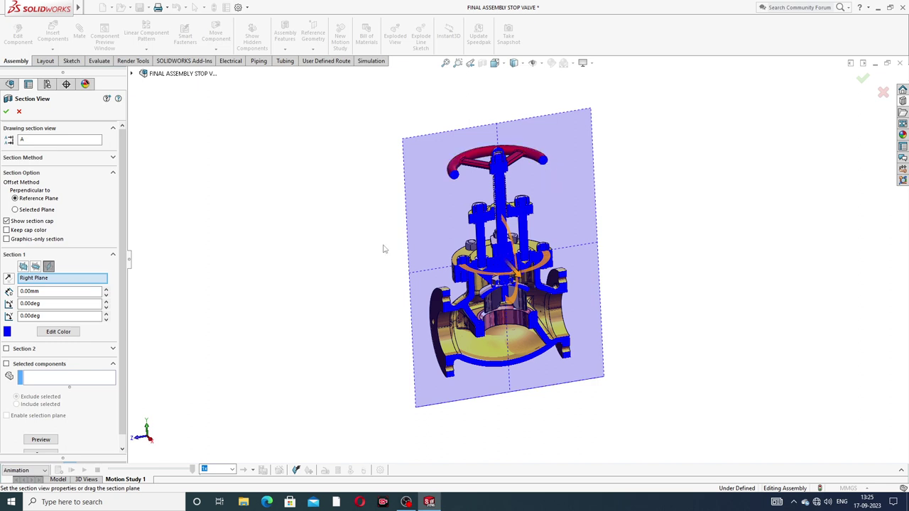
left_click(65, 381)
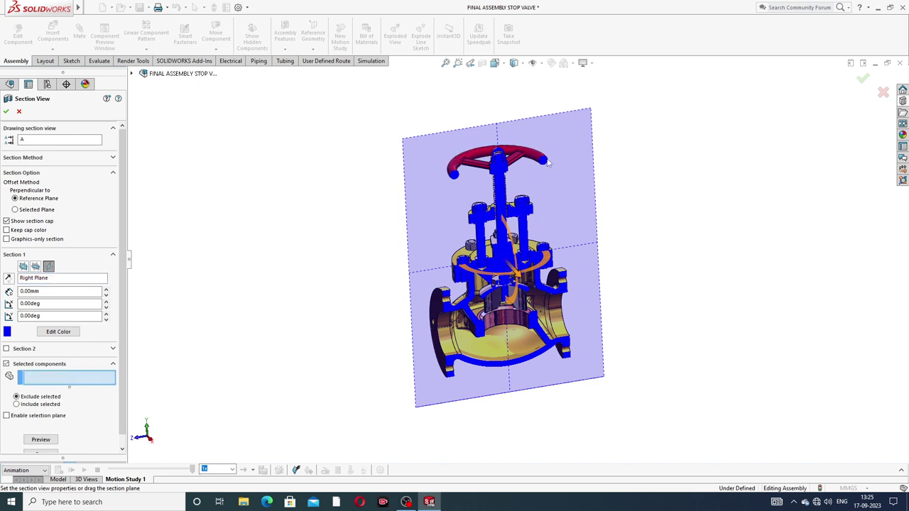
left_click(542, 159)
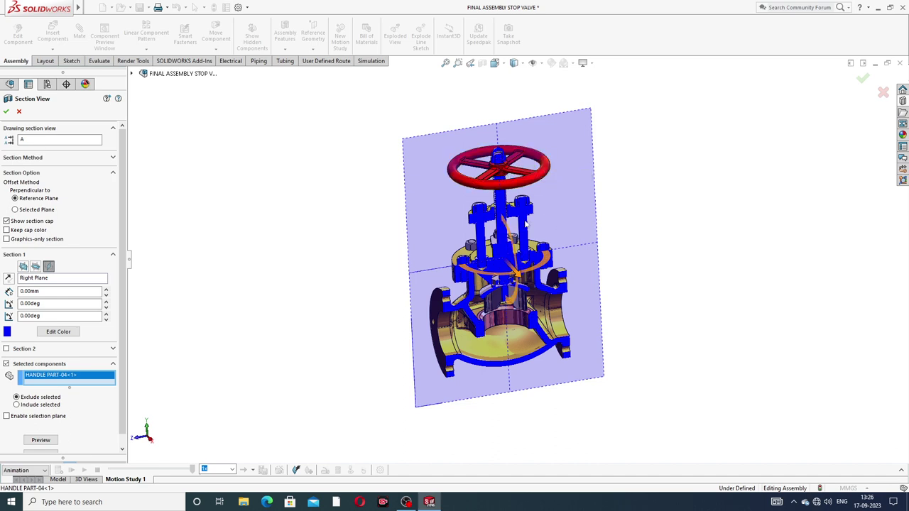
left_click(485, 206)
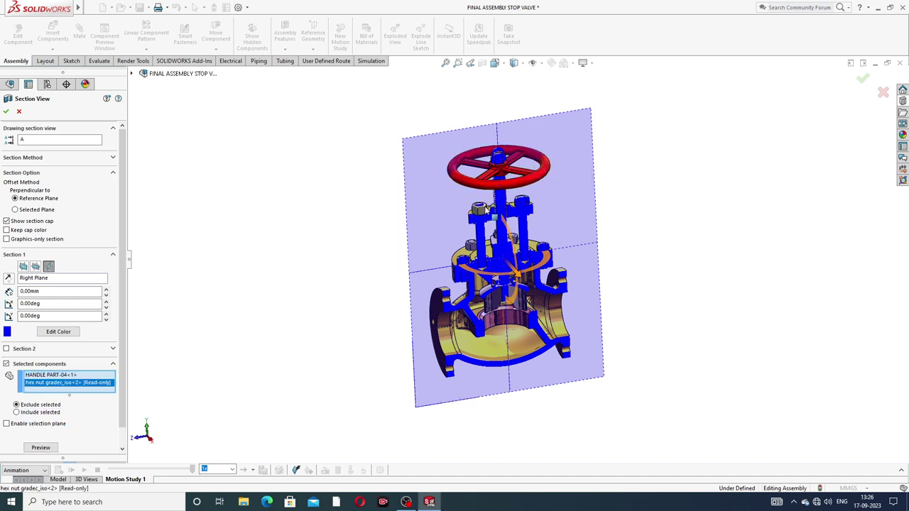
left_click(529, 204)
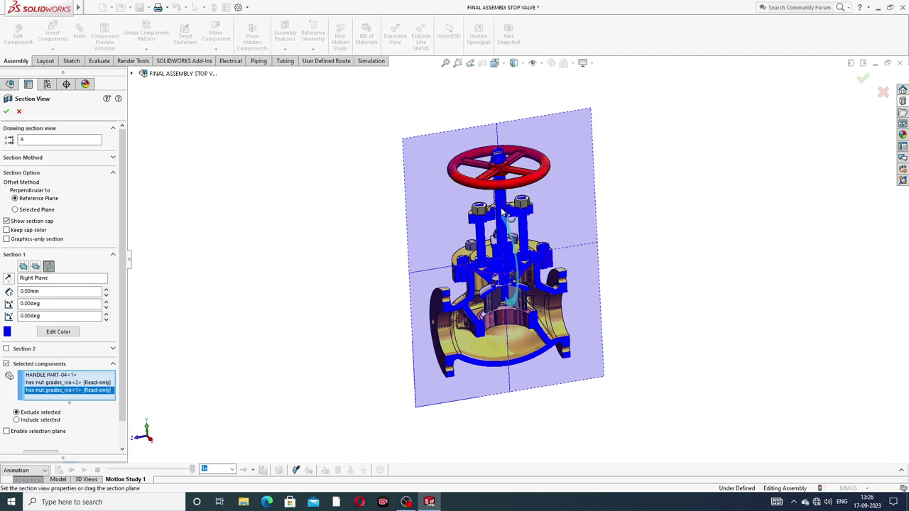
Exclude the valve spindle, both PART-13 studs, the bridge and the gland from the section cut.
left_click(520, 253)
scroll(522, 254, "down", 4)
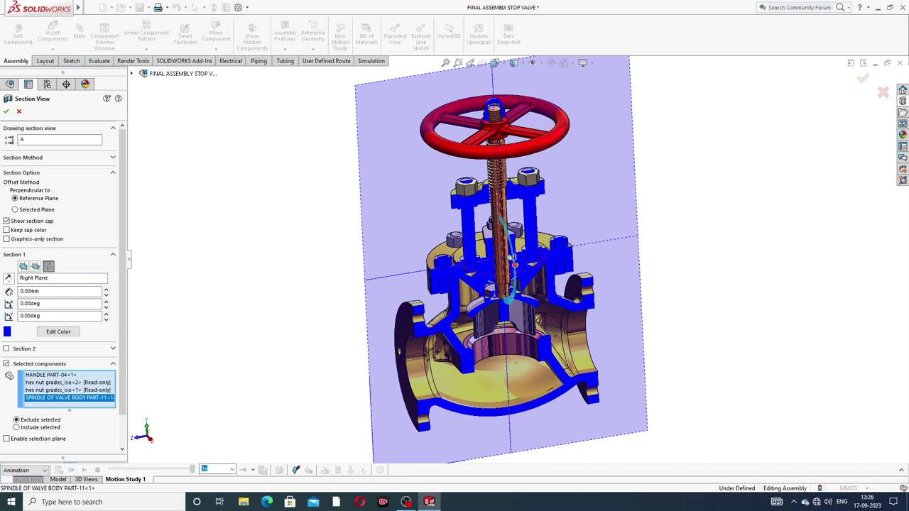
scroll(488, 290, "down", 2)
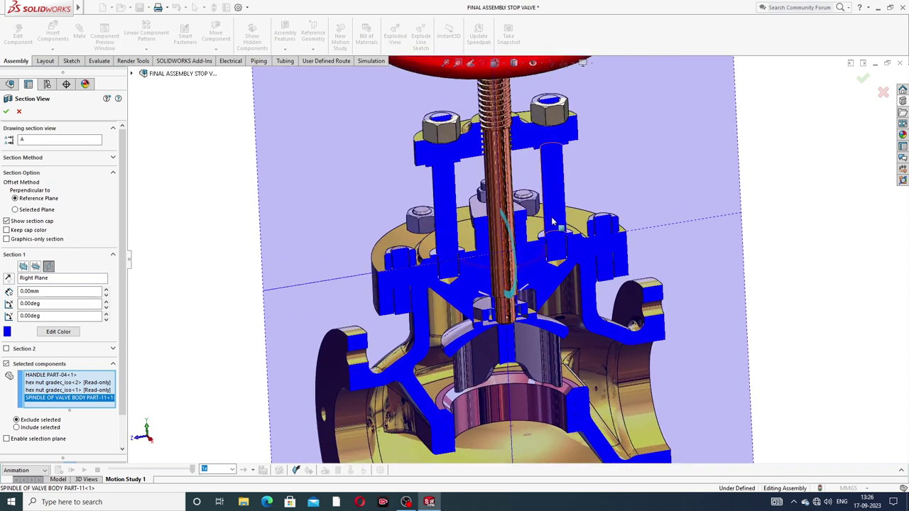
left_click(561, 229)
left_click(450, 224)
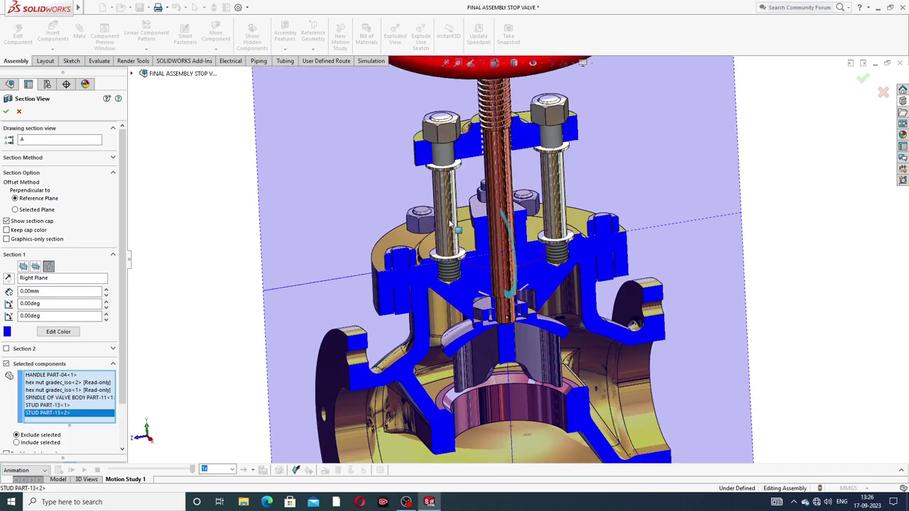
left_click(424, 148)
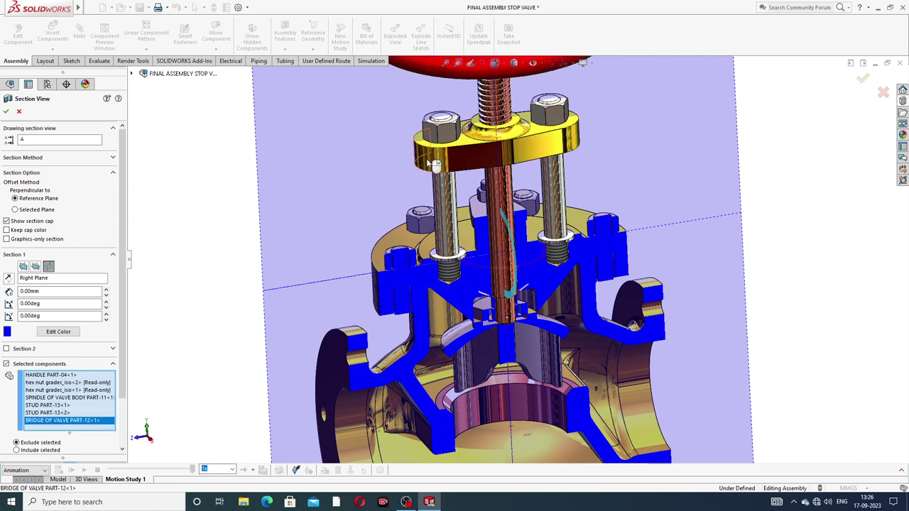
left_click(522, 230)
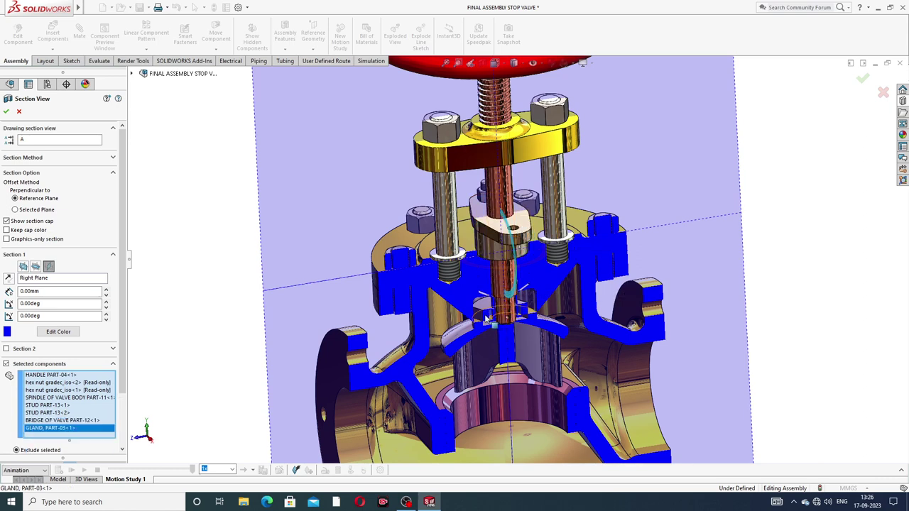
left_click(450, 425)
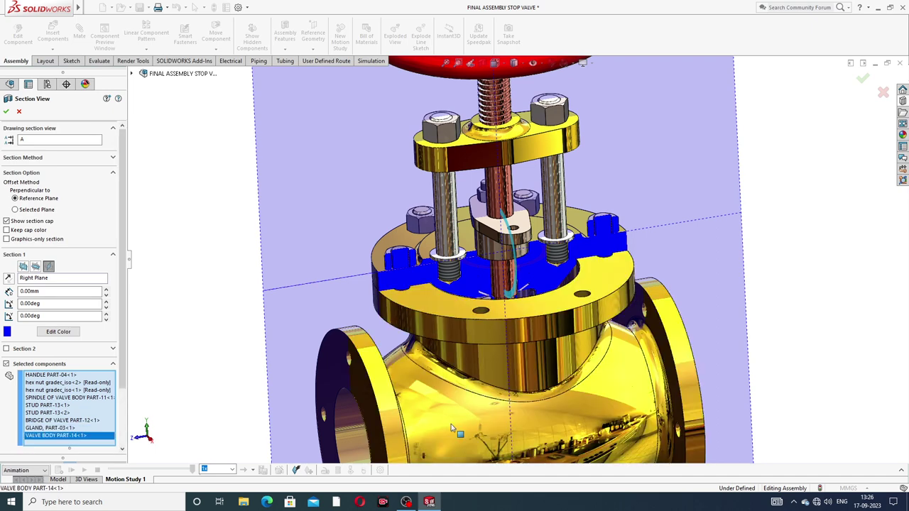
right_click(69, 435)
left_click(93, 452)
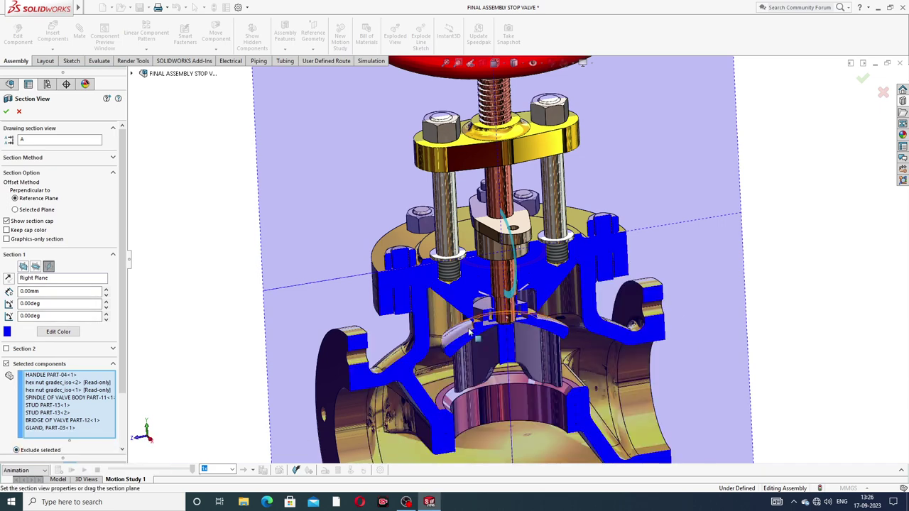
Exclude the buss, the sheet valve feet and the two cut hex nuts on the valve cover from the section.
scroll(439, 339, "up", 1)
scroll(440, 340, "up", 1)
scroll(494, 342, "down", 2)
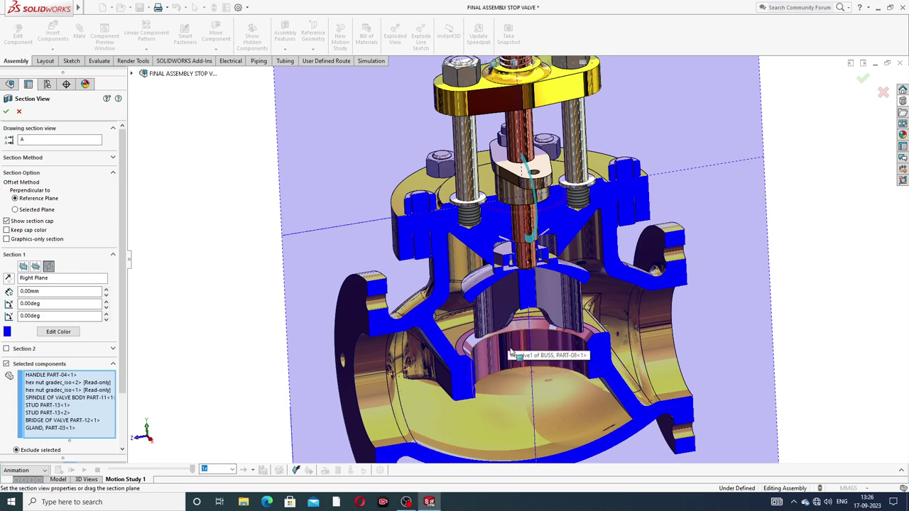
left_click(511, 353)
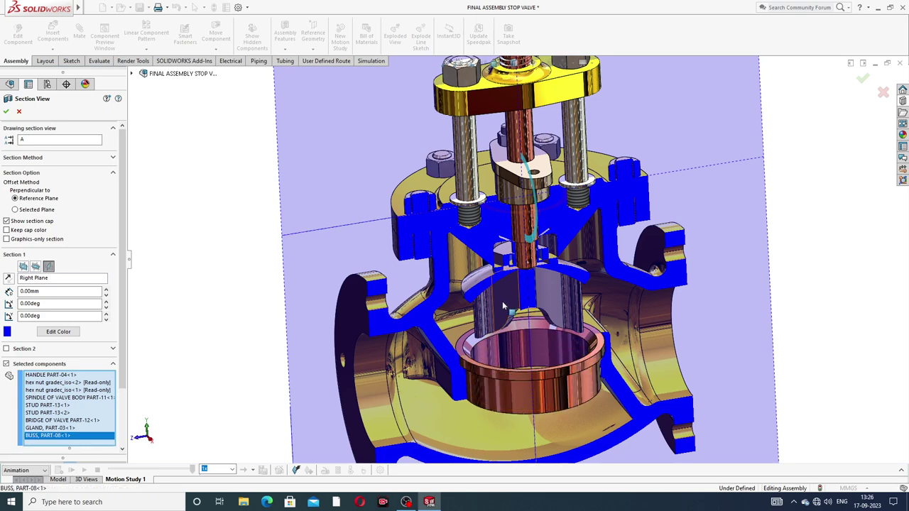
left_click(502, 301)
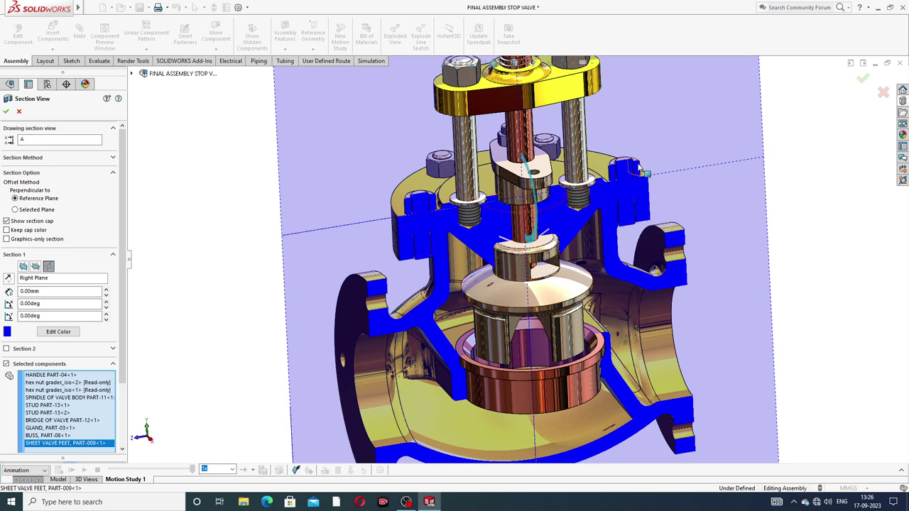
left_click(637, 170)
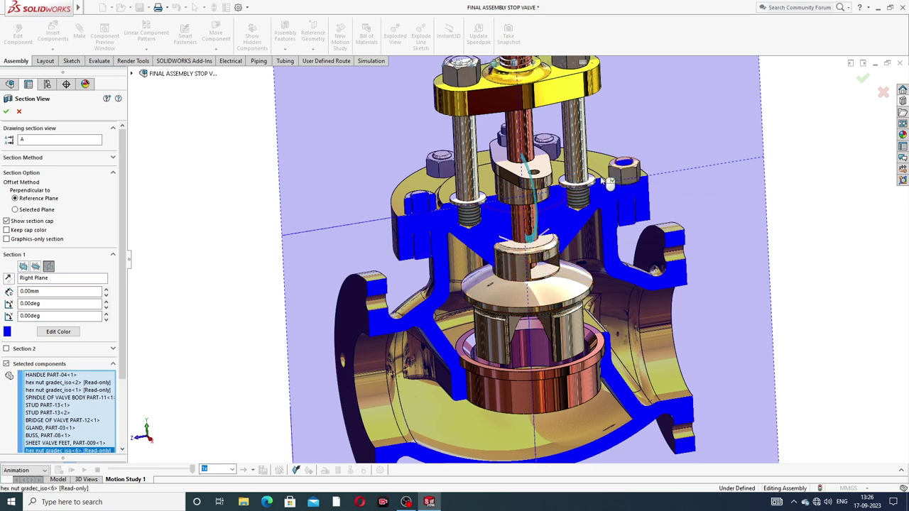
left_click(433, 204)
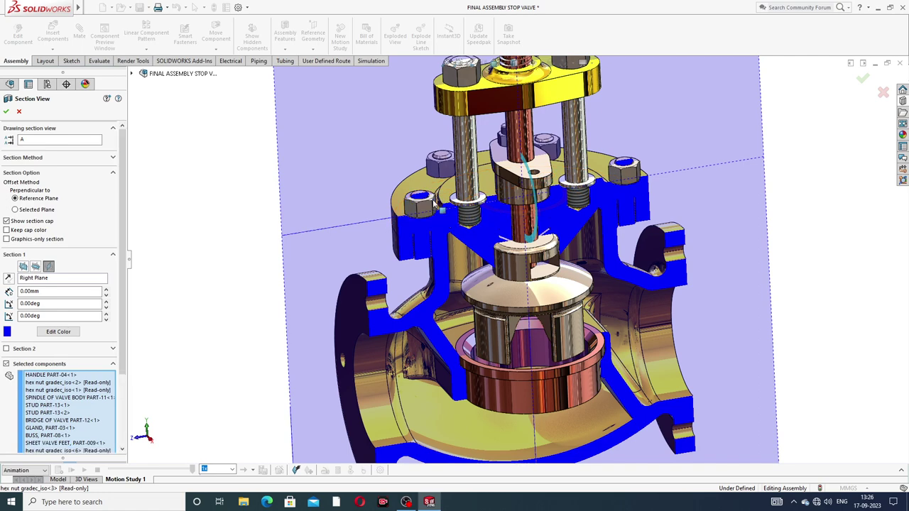
left_click(421, 252)
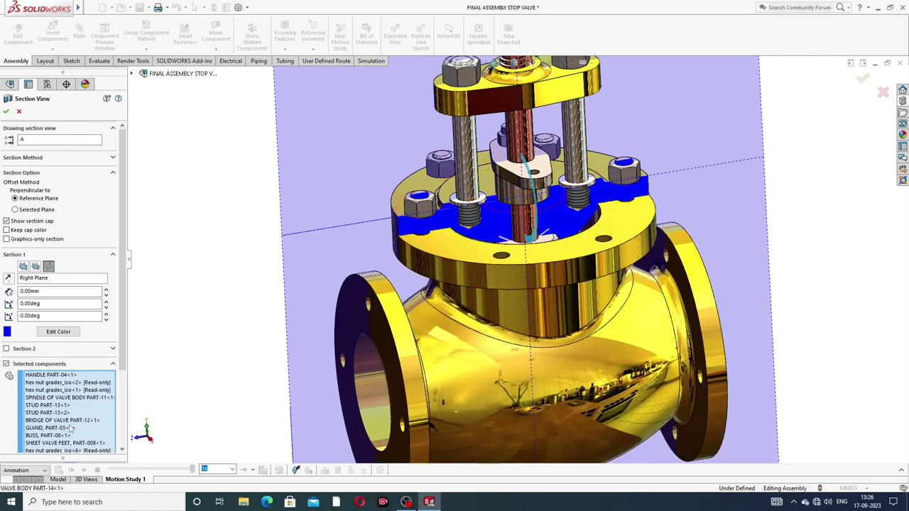
scroll(125, 399, "down", 2)
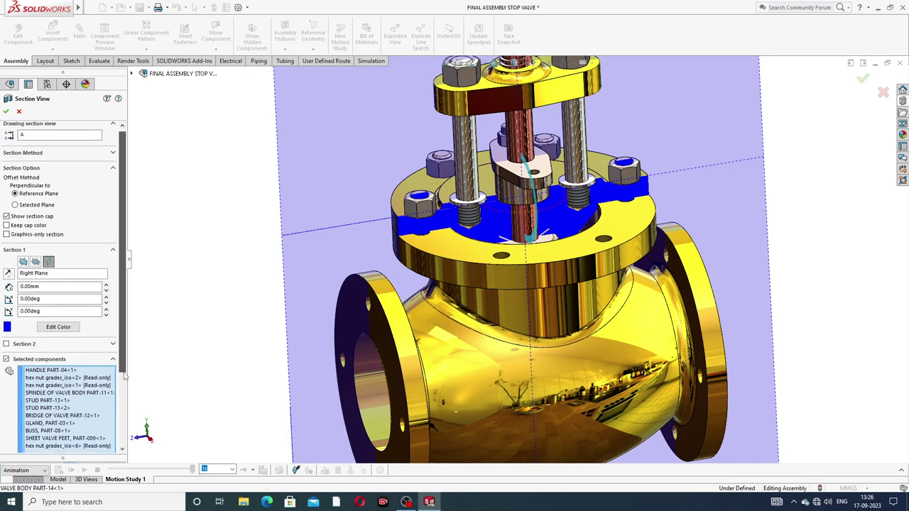
scroll(125, 400, "down", 1)
right_click(101, 410)
left_click(115, 429)
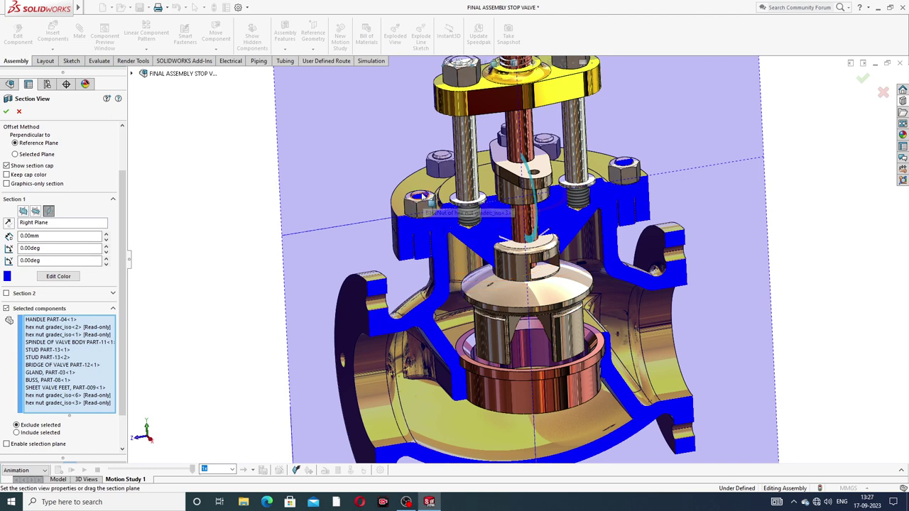
Exclude the two cut M12 studs in the valve cover from the section and apply the section view.
left_click(423, 196)
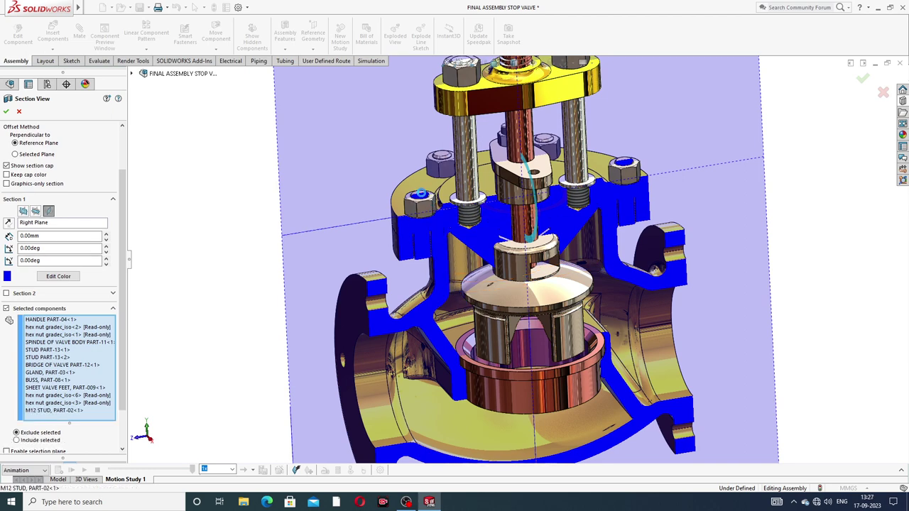
left_click(629, 163)
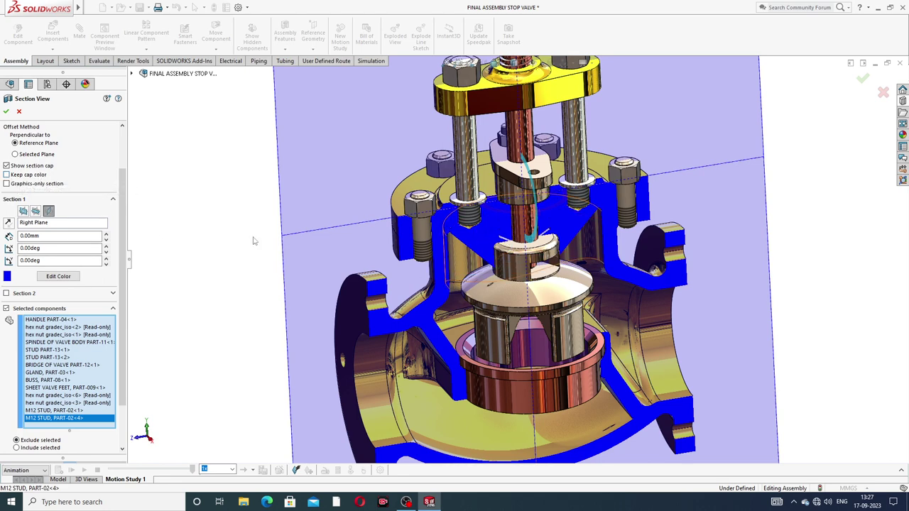
left_click(6, 112)
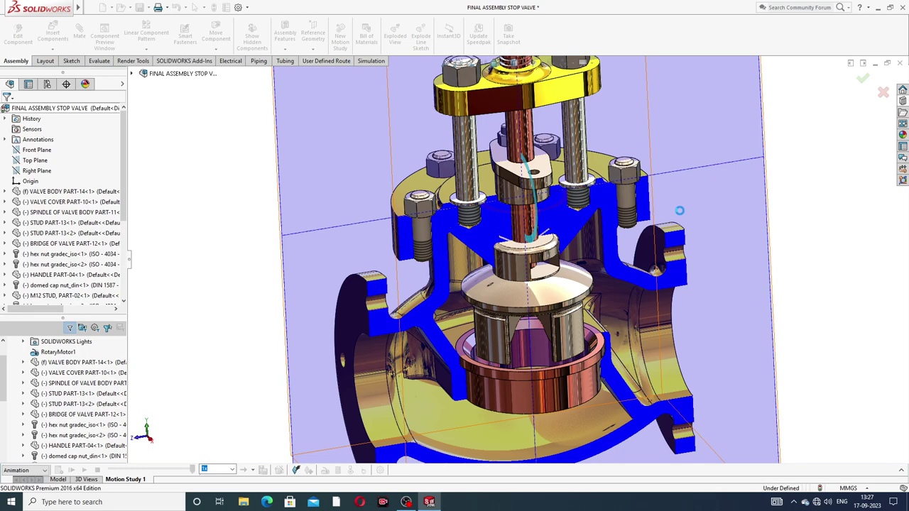
Turn the handwheel in the sectioned valve, viewing the internal motion from the front and from an angled side.
scroll(605, 245, "up", 3)
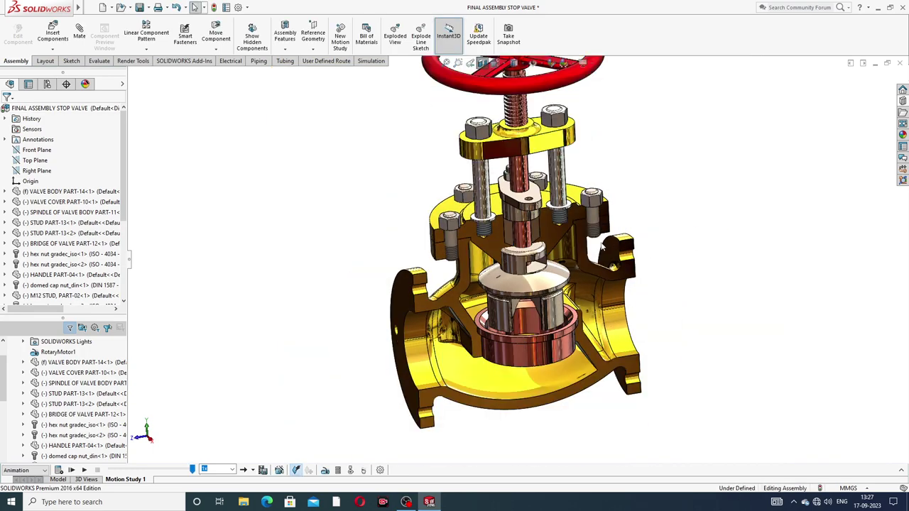
middle_click_drag(559, 267, 576, 162)
scroll(576, 162, "down", 2)
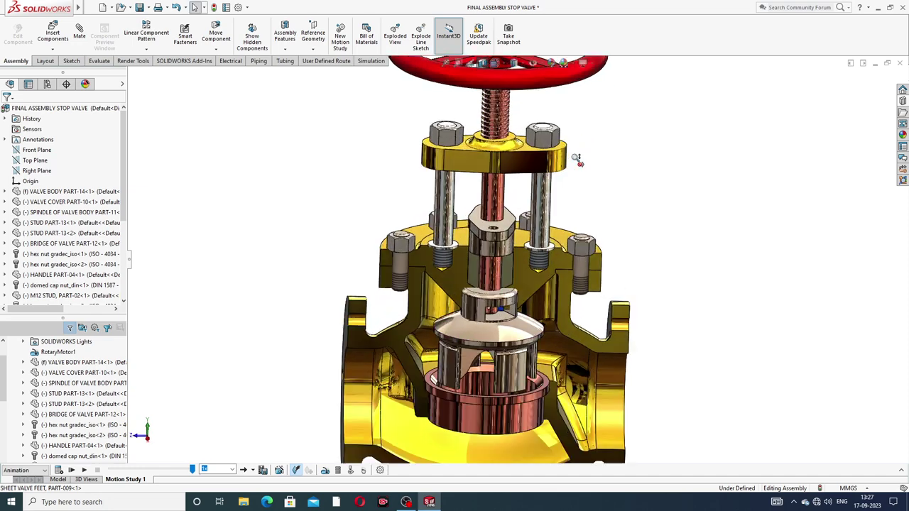
scroll(575, 161, "up", 2)
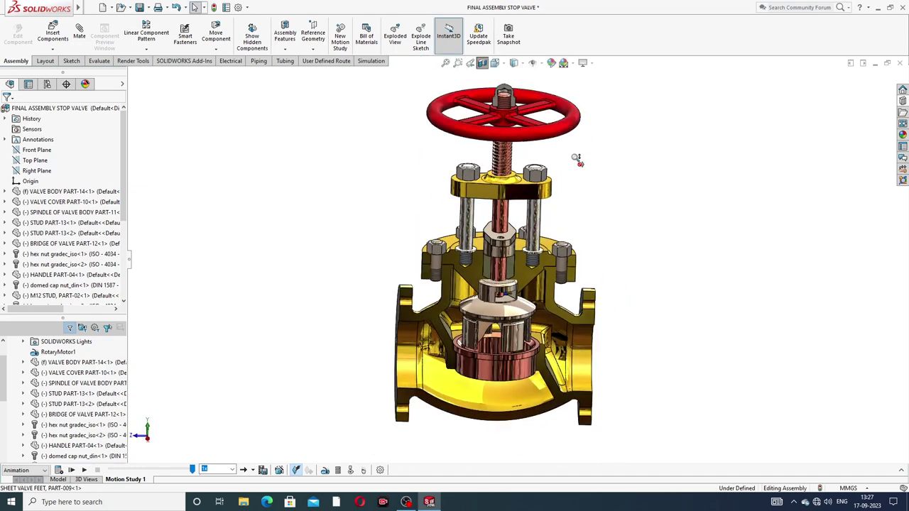
left_click(534, 132)
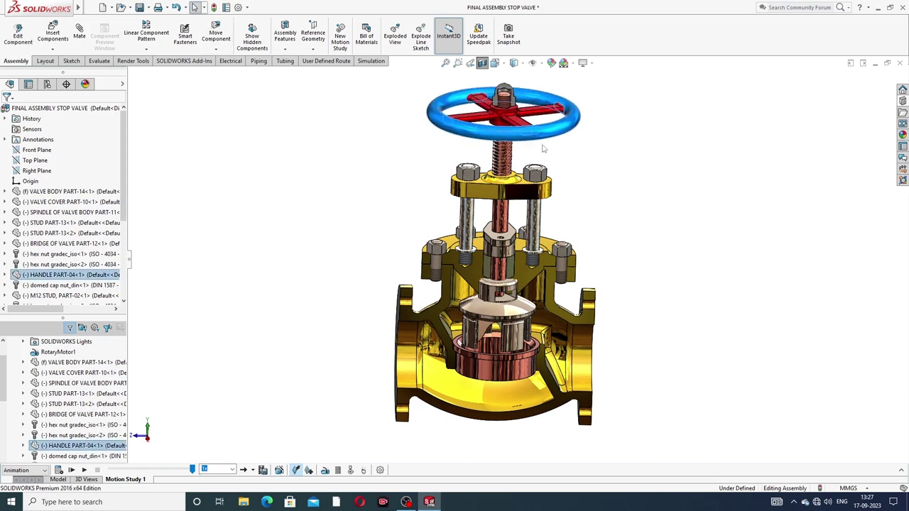
middle_click_drag(565, 168, 605, 164)
scroll(536, 301, "down", 2)
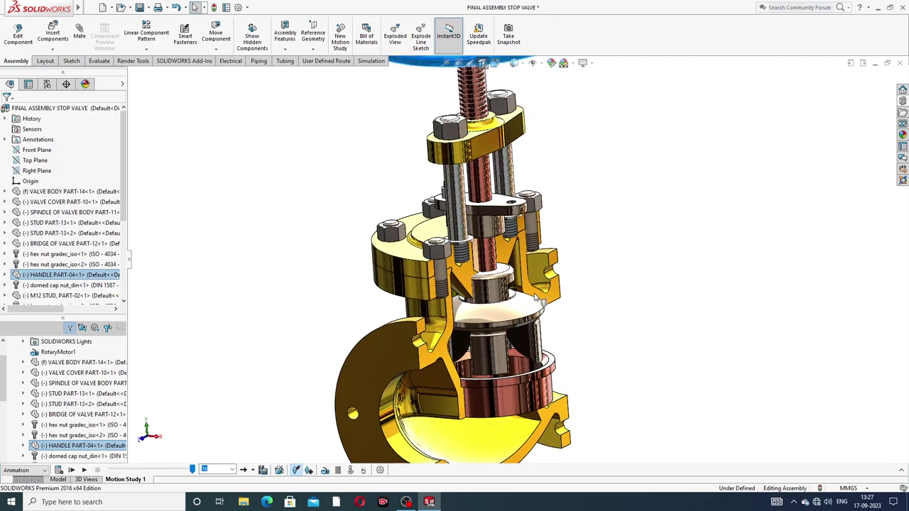
scroll(520, 181, "up", 3)
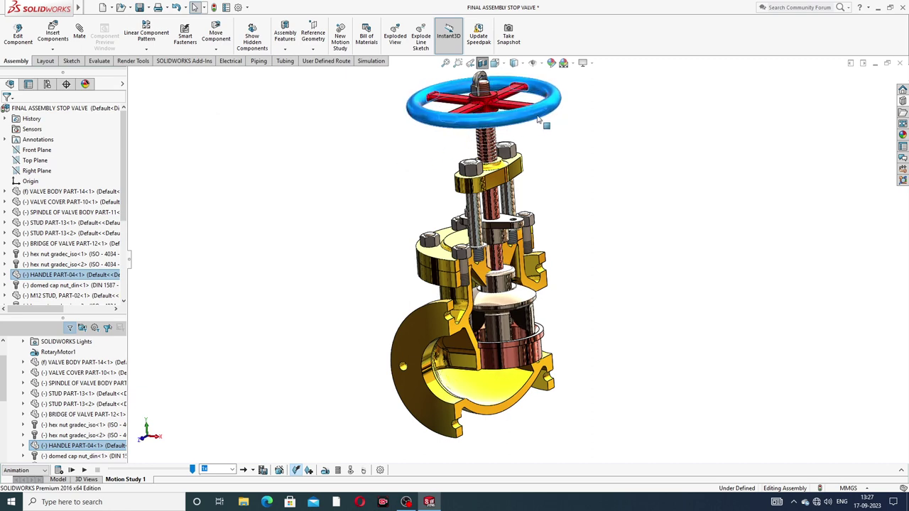
left_click(565, 111)
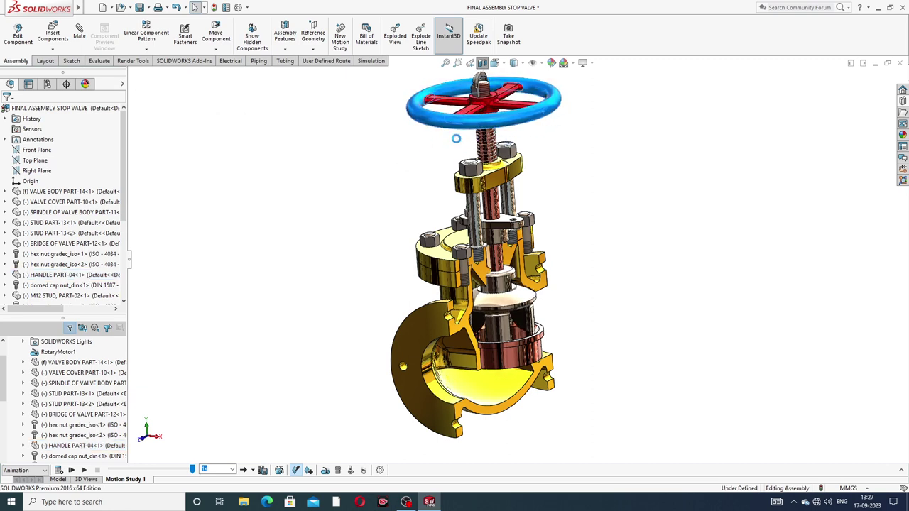
left_click(543, 117)
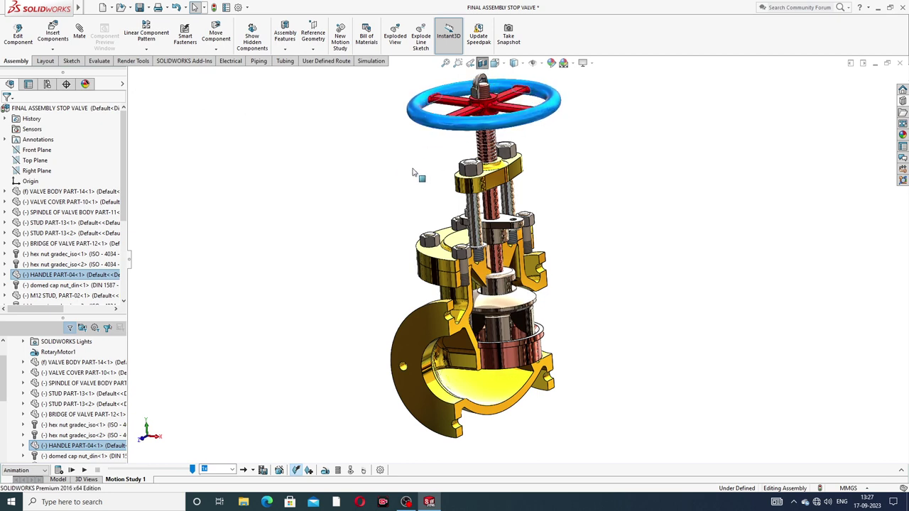
scroll(511, 256, "down", 2)
scroll(566, 149, "up", 2)
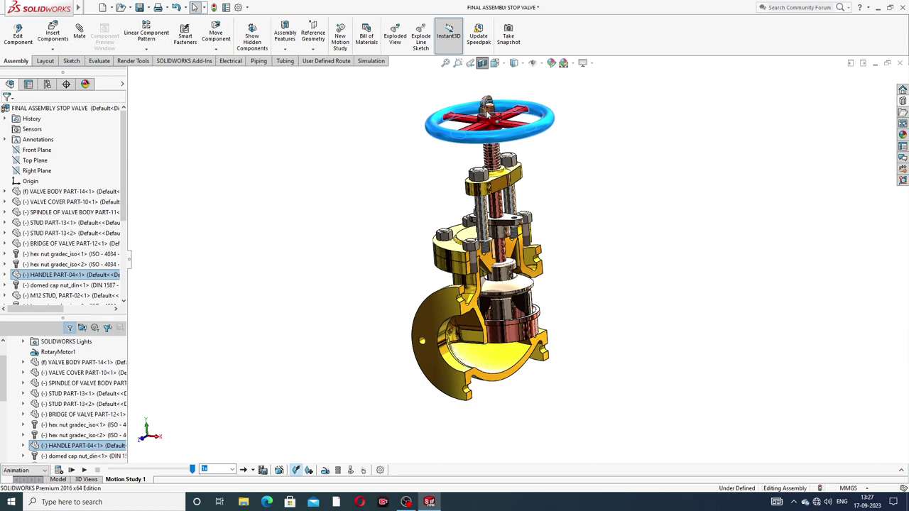
Turn the domed cap nut on top of the handwheel to drive the spindle in the sectioned valve.
scroll(486, 110, "down", 5)
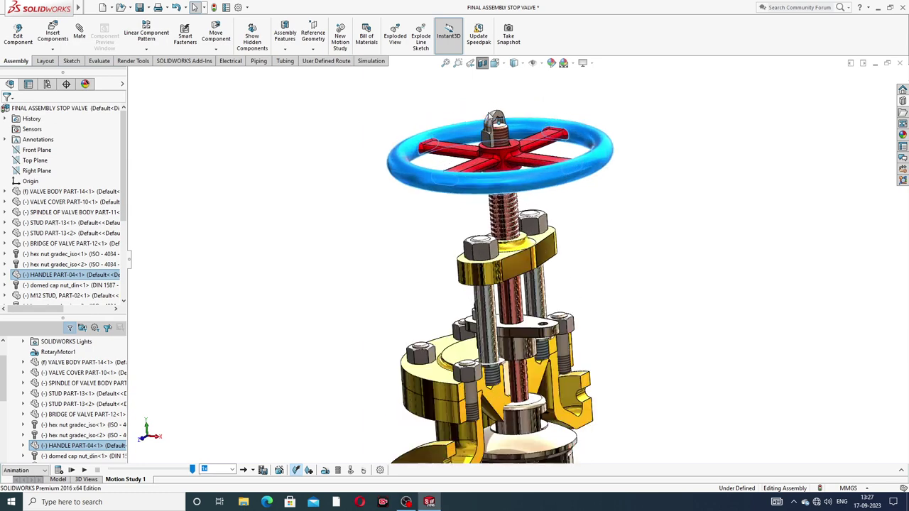
left_click(488, 180)
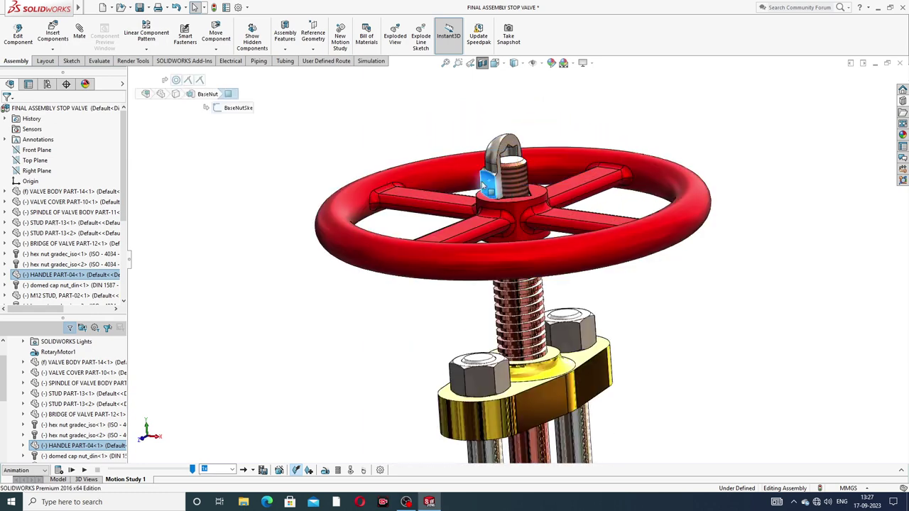
left_click_drag(465, 193, 556, 187)
scroll(524, 261, "up", 3)
scroll(523, 260, "up", 3)
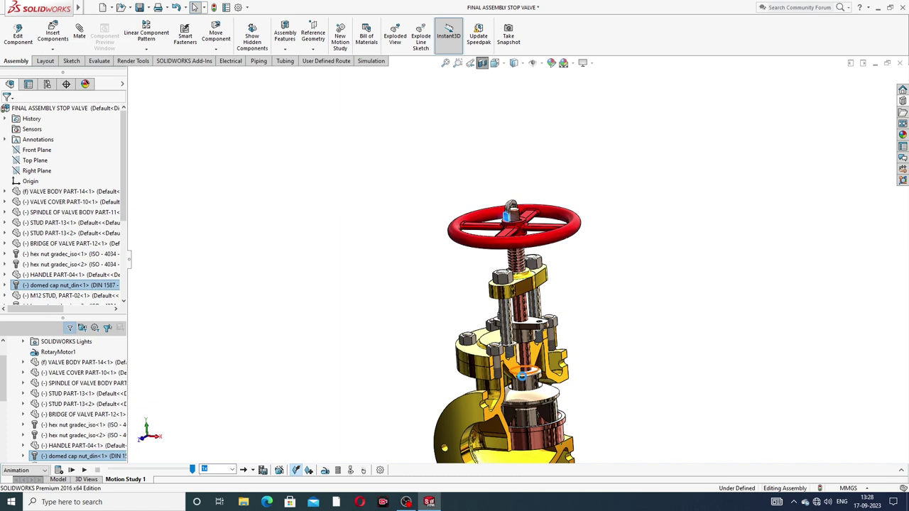
scroll(522, 377, "up", 2)
scroll(534, 398, "down", 2)
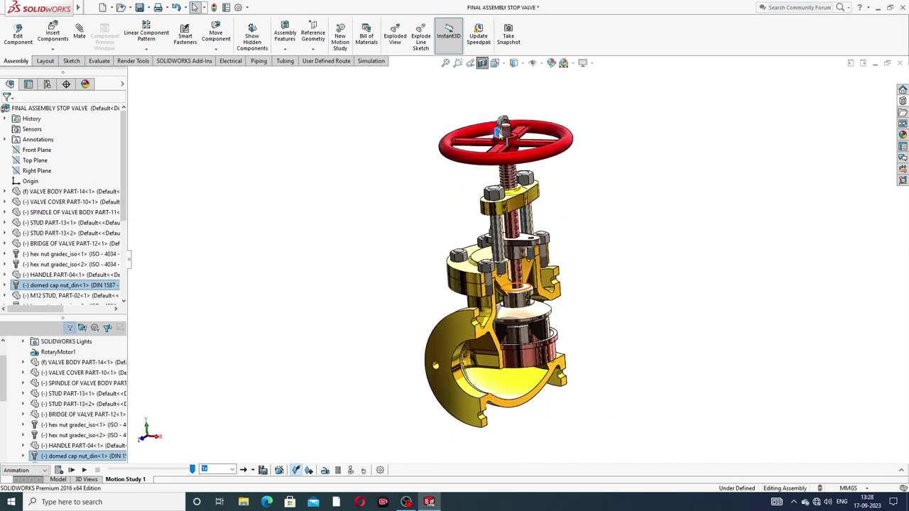
left_click_drag(459, 146, 589, 142)
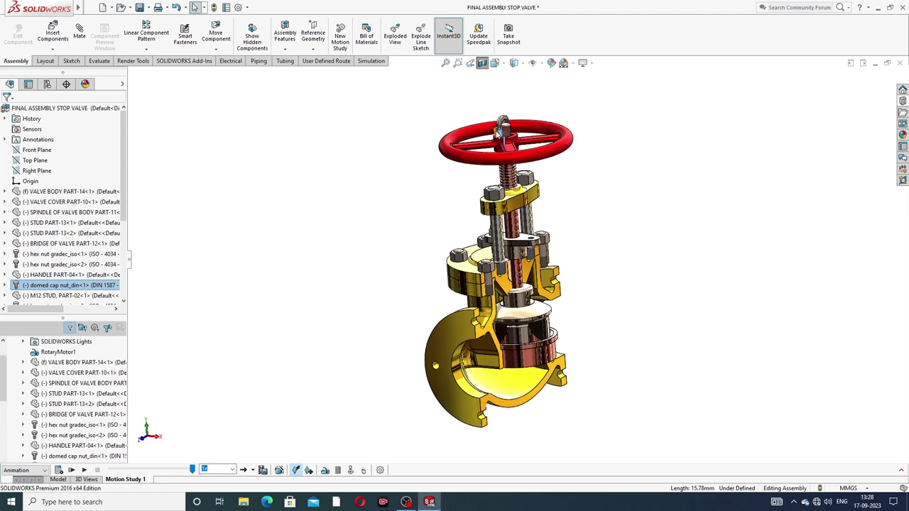
Keep turning the domed cap nut to lower the handwheel and valve feet towards the seat, then clear the selection.
scroll(505, 146, "down", 1)
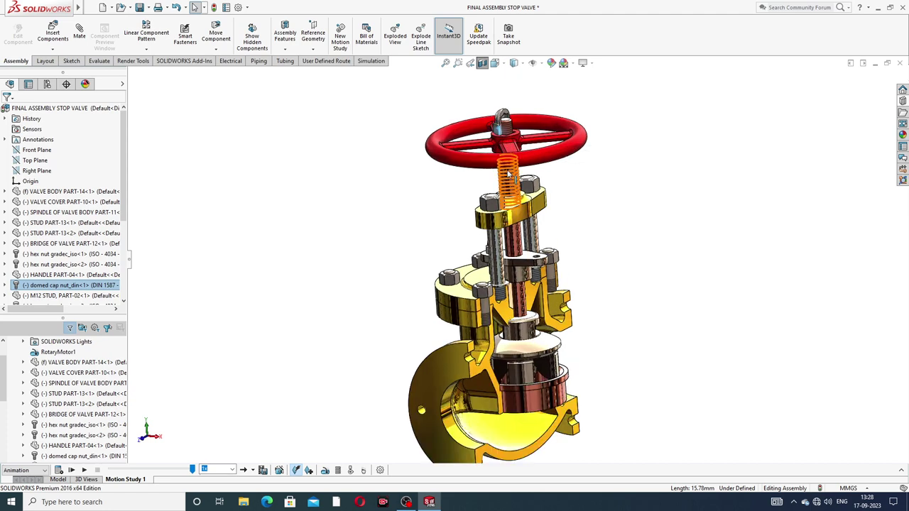
left_click_drag(499, 128, 829, 110)
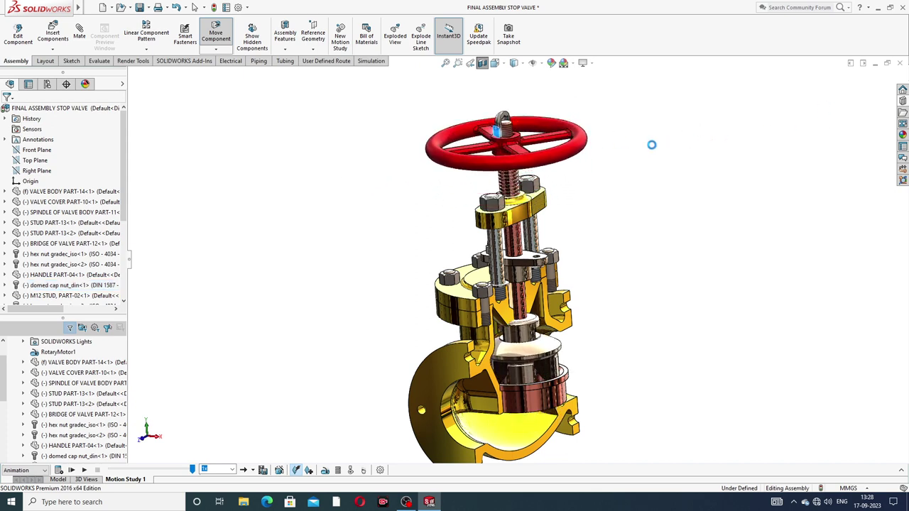
left_click(195, 7)
left_click_drag(495, 132, 598, 149)
key("Escape")
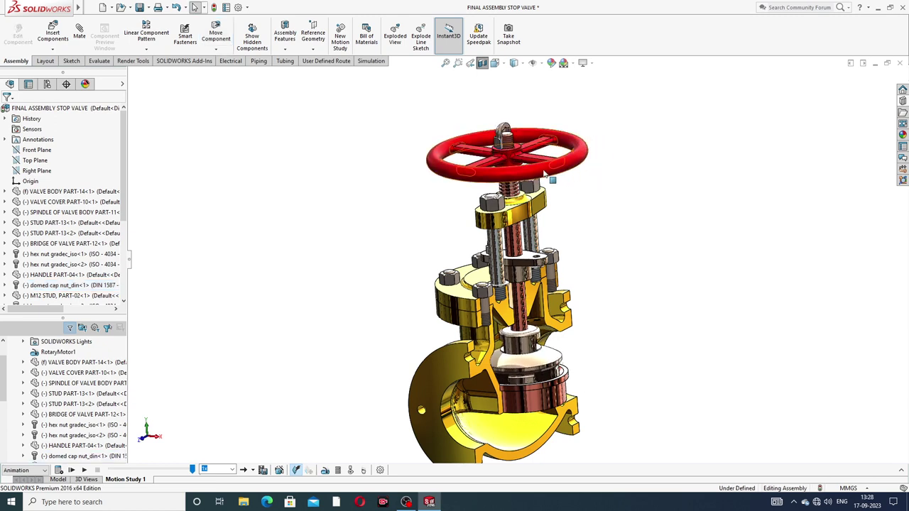
Turn the handwheel by its rim while examining the spindle thread up close where it enters the bridge.
left_click(579, 167)
left_click_drag(536, 169, 659, 148)
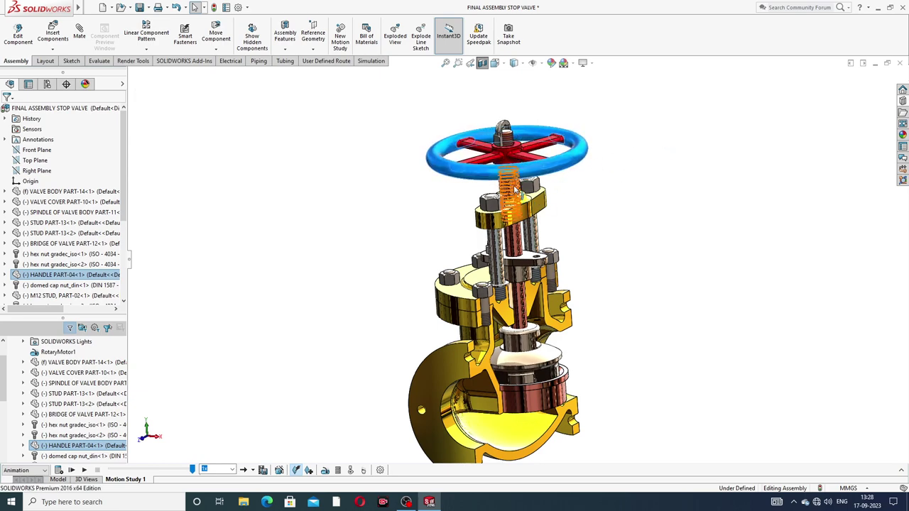
scroll(513, 206, "down", 10)
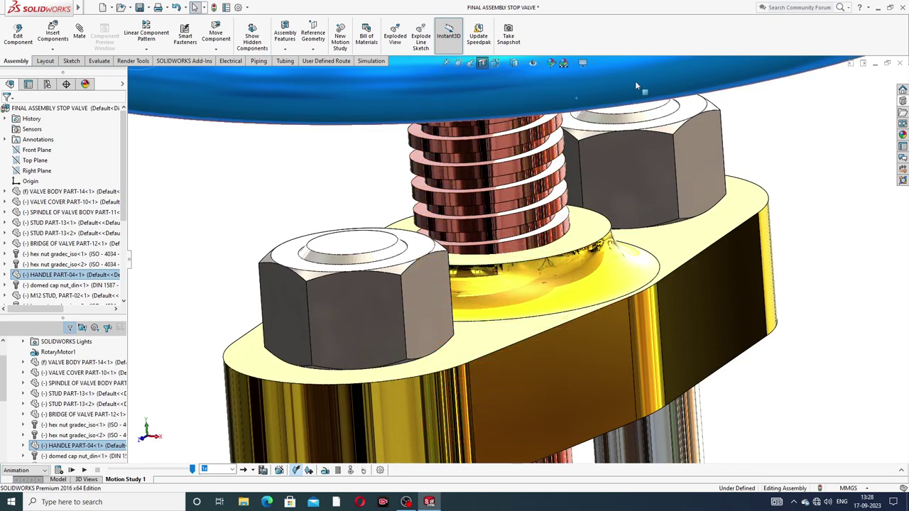
mouse_move(505, 81)
left_mouse_down()
mouse_move(388, 99)
mouse_move(497, 102)
mouse_move(386, 106)
mouse_move(519, 90)
mouse_move(408, 102)
left_mouse_up()
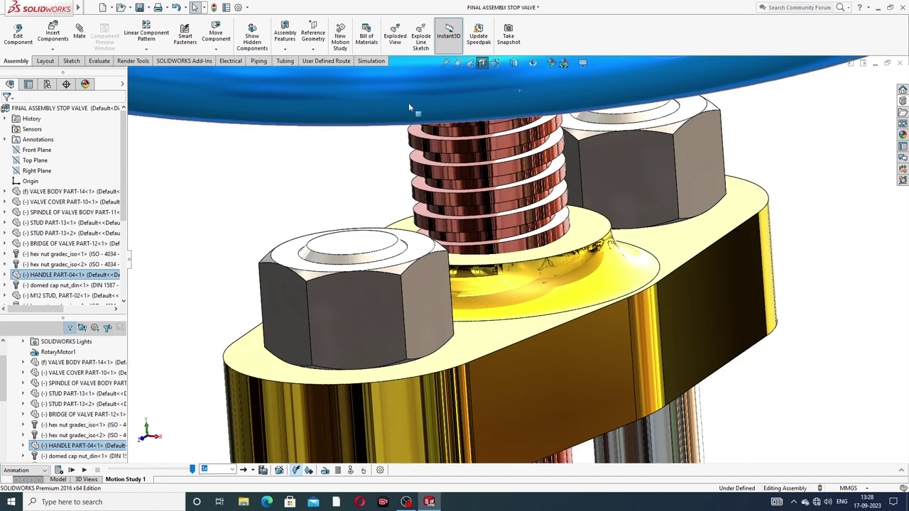
scroll(552, 249, "up", 2)
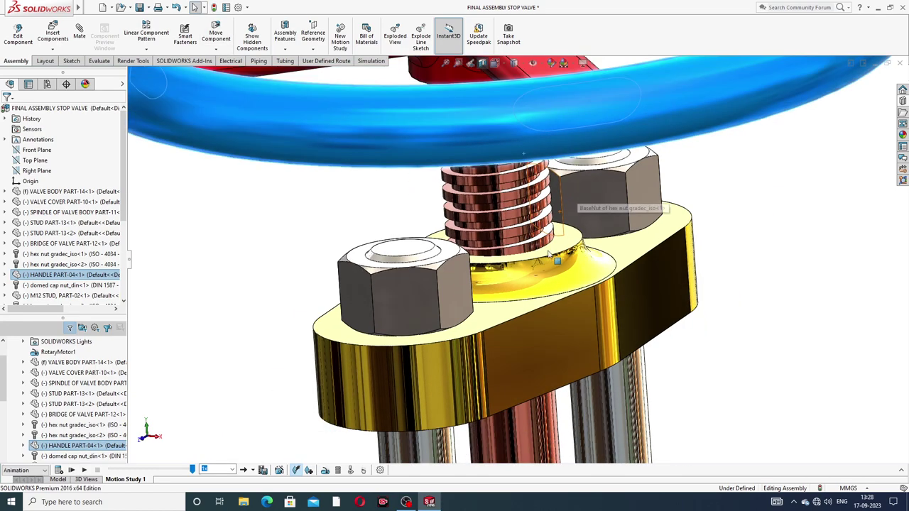
scroll(528, 289, "down", 2)
scroll(528, 287, "up", 4)
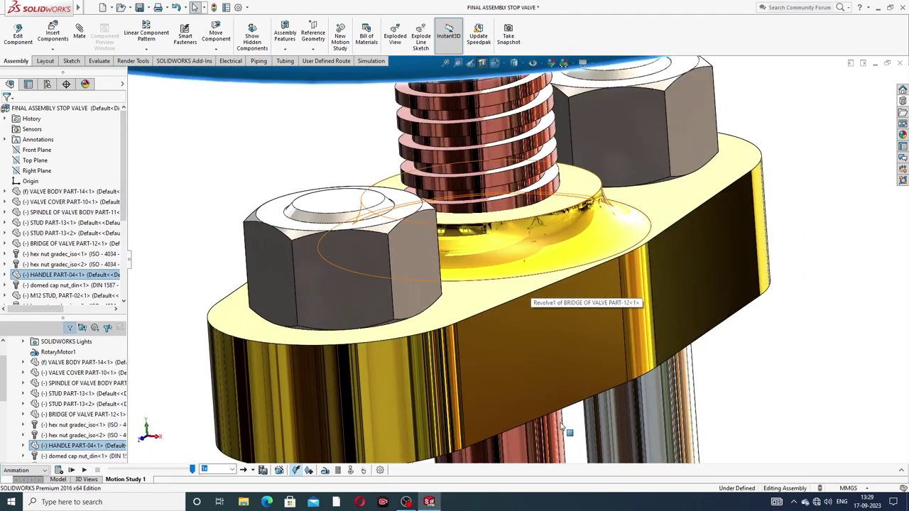
Rotate the spindle by its shank below the bridge and by its thread faces above it.
scroll(553, 426, "up", 2)
left_click_drag(498, 435, 430, 444)
mouse_move(532, 419)
left_mouse_down()
mouse_move(438, 428)
mouse_move(592, 413)
mouse_move(522, 422)
left_mouse_up()
middle_click_drag(520, 204, 553, 203)
scroll(555, 206, "down", 5)
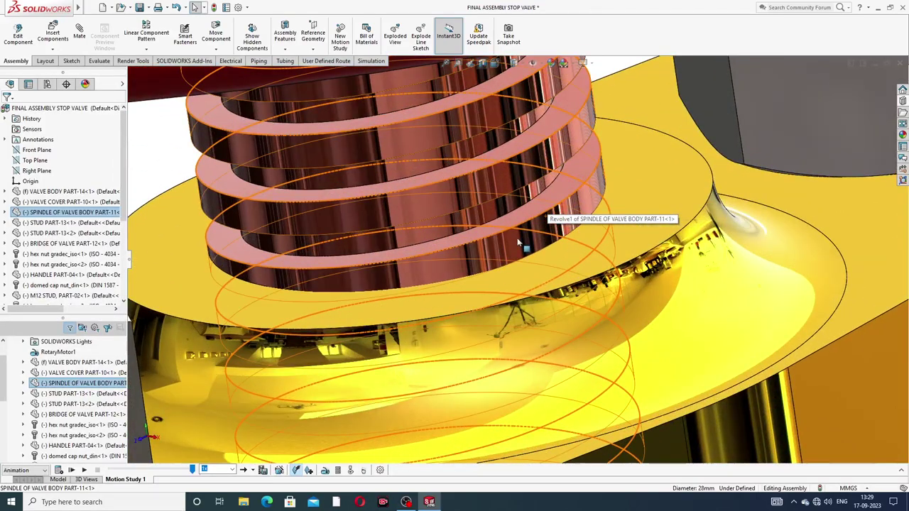
left_click(493, 250)
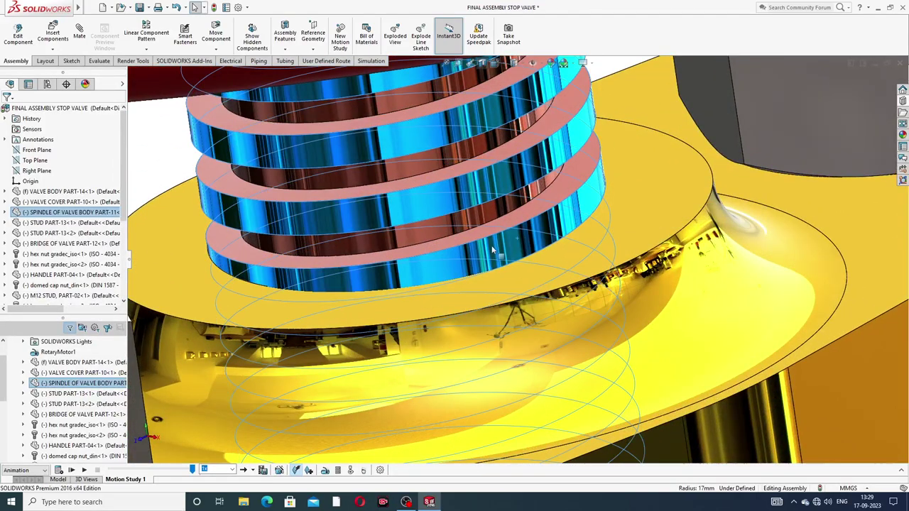
left_click(471, 225)
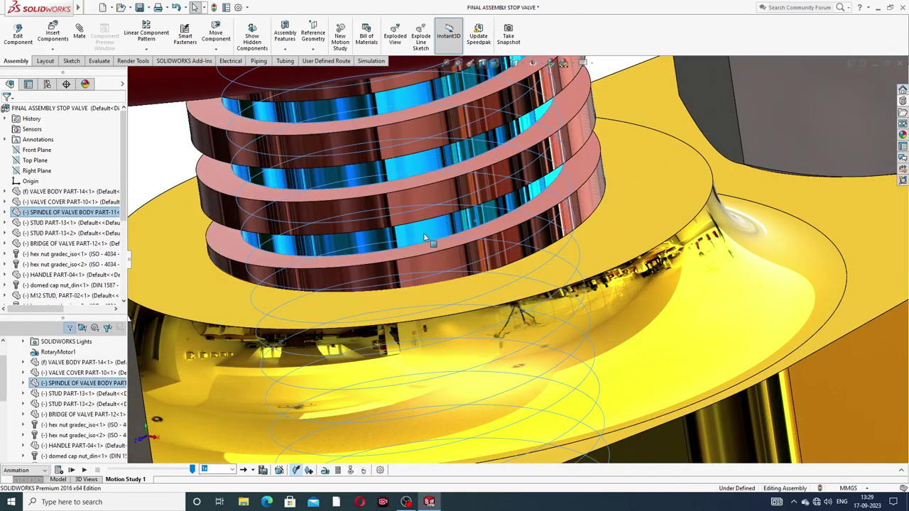
left_click_drag(376, 244, 461, 247)
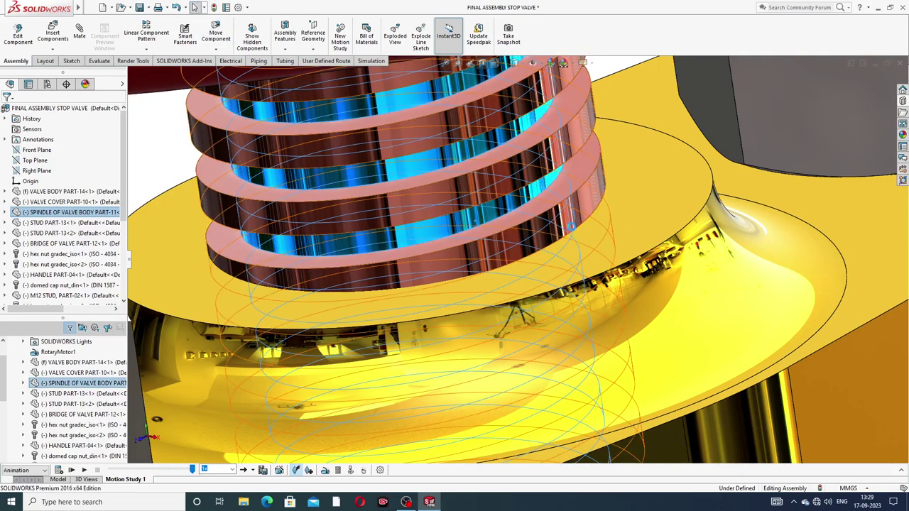
Turn the spindle shank to feed the thread through the bridge, viewed up close from below.
scroll(570, 227, "up", 3)
scroll(570, 227, "up", 3)
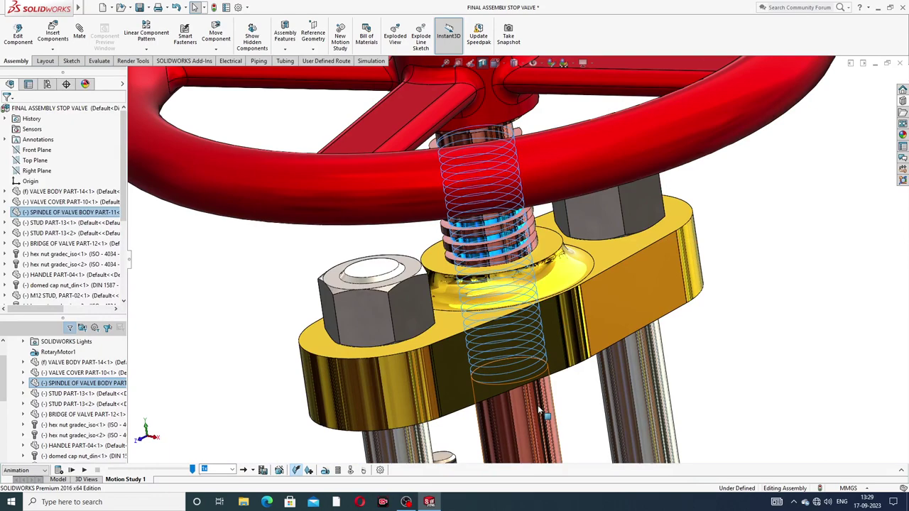
scroll(537, 404, "down", 1)
middle_click_drag(539, 381, 541, 360)
left_click_drag(544, 401, 426, 424)
scroll(535, 405, "down", 5)
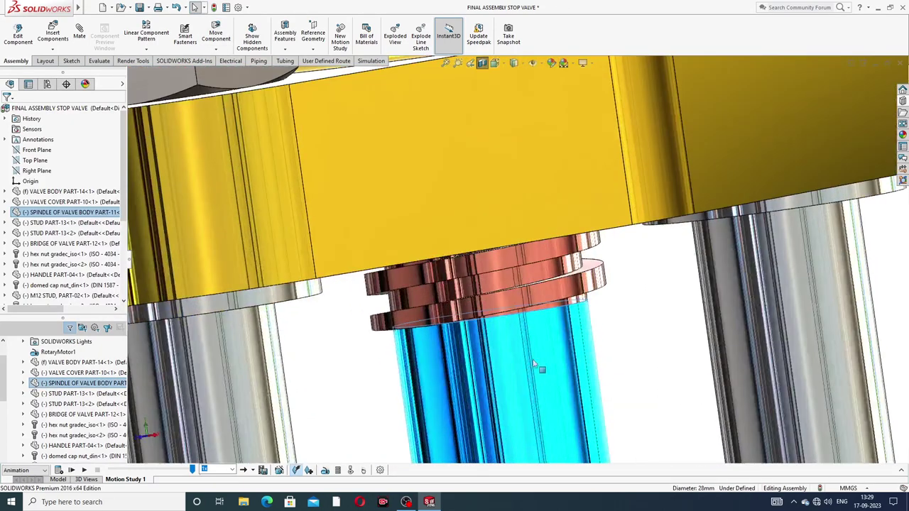
middle_click_drag(526, 353, 560, 378)
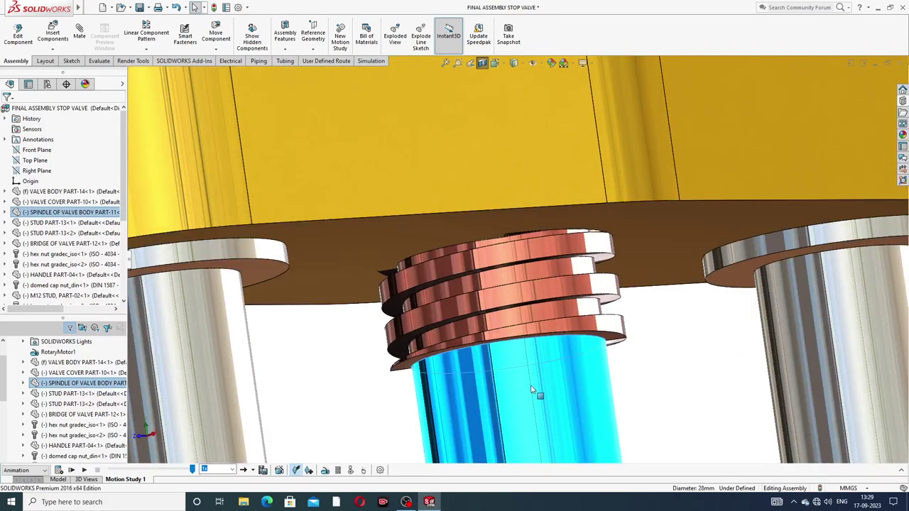
left_click_drag(537, 416, 438, 436)
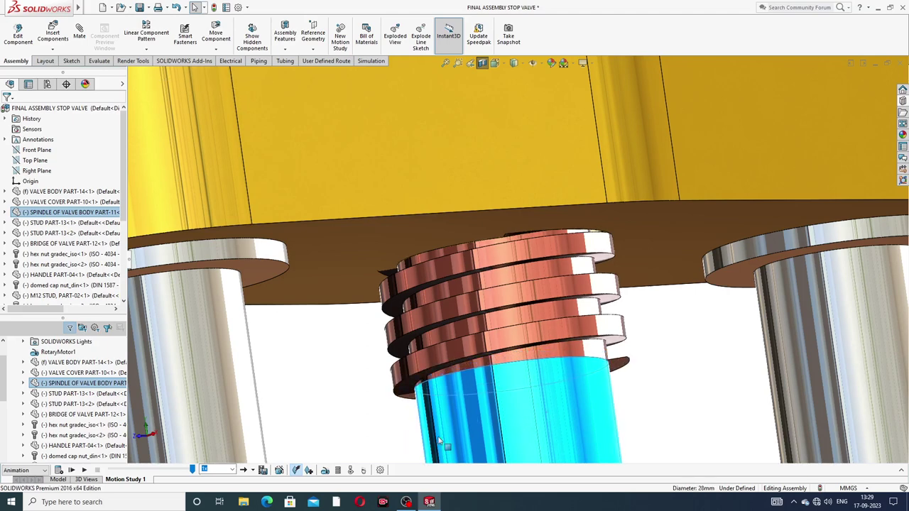
Turn the spindle further in the same direction and then back, showing its travel through the bridge from a wider view.
left_click_drag(560, 413, 444, 433)
left_click_drag(606, 404, 482, 425)
scroll(589, 408, "up", 5)
left_click_drag(558, 367, 455, 375)
mouse_move(547, 356)
left_mouse_down()
mouse_move(447, 379)
mouse_move(604, 347)
mouse_move(515, 360)
mouse_move(590, 349)
left_mouse_up()
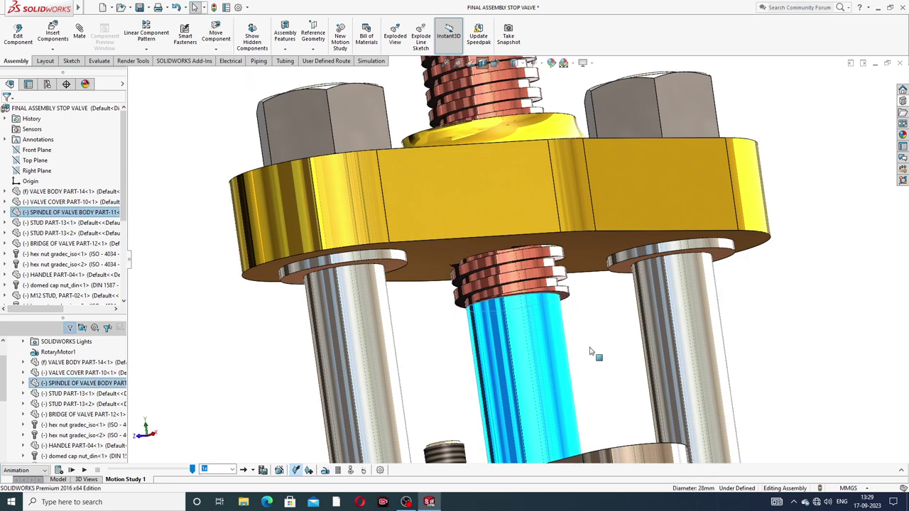
left_click_drag(533, 357, 594, 349)
scroll(735, 228, "up", 5)
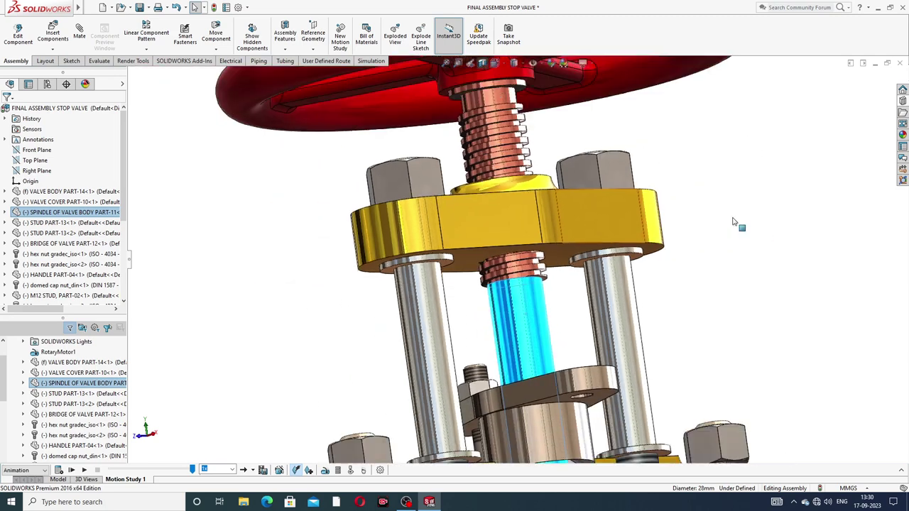
Deselect the spindle and turn off the section view to show the whole valve assembly uncut.
left_click(660, 178)
left_click(636, 187)
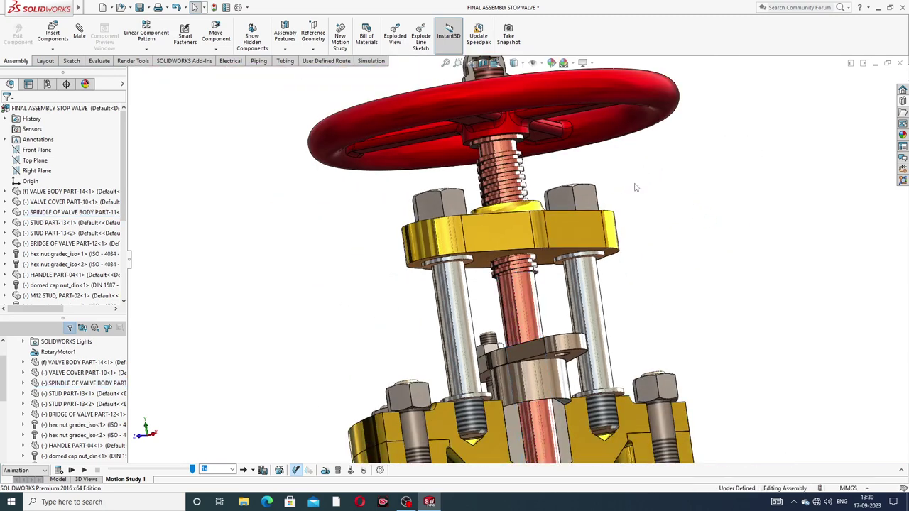
scroll(602, 225, "up", 2)
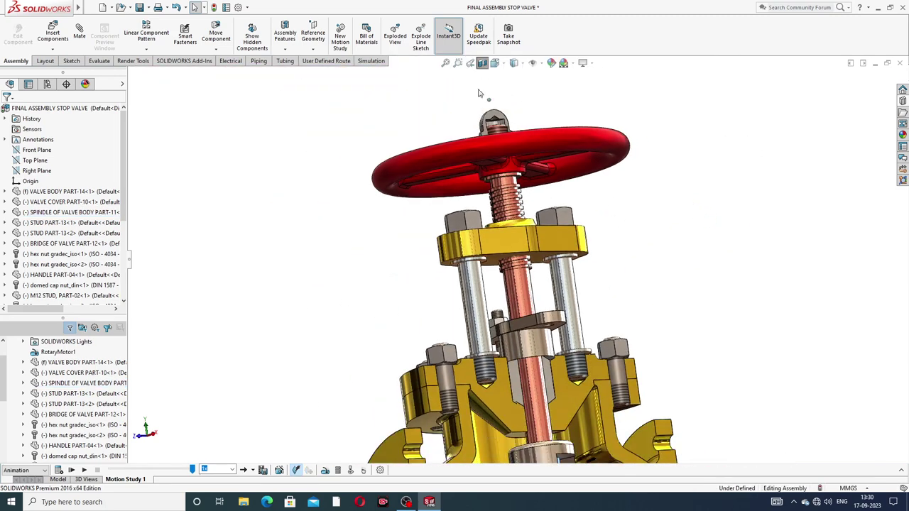
left_click(482, 63)
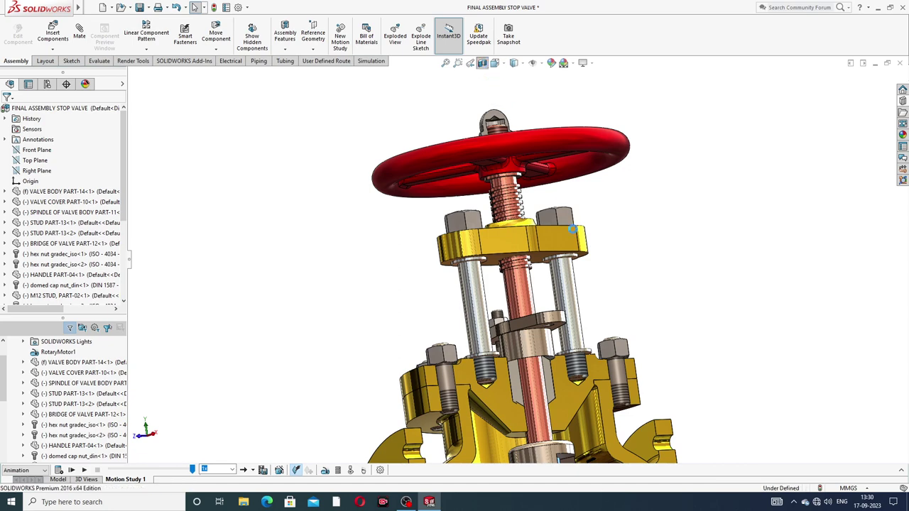
scroll(630, 261, "up", 4)
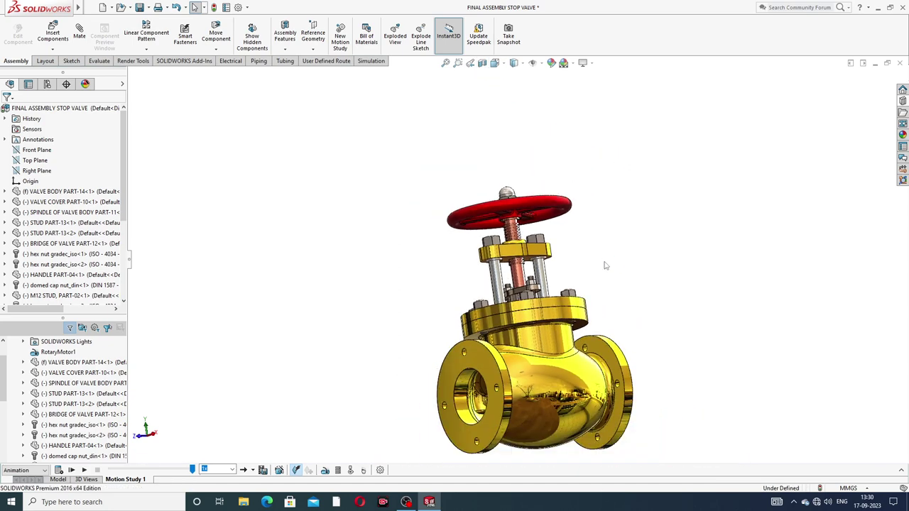
Play the motion study from the start with the complete valve in view, and stop it partway.
middle_click_drag(604, 272, 622, 353)
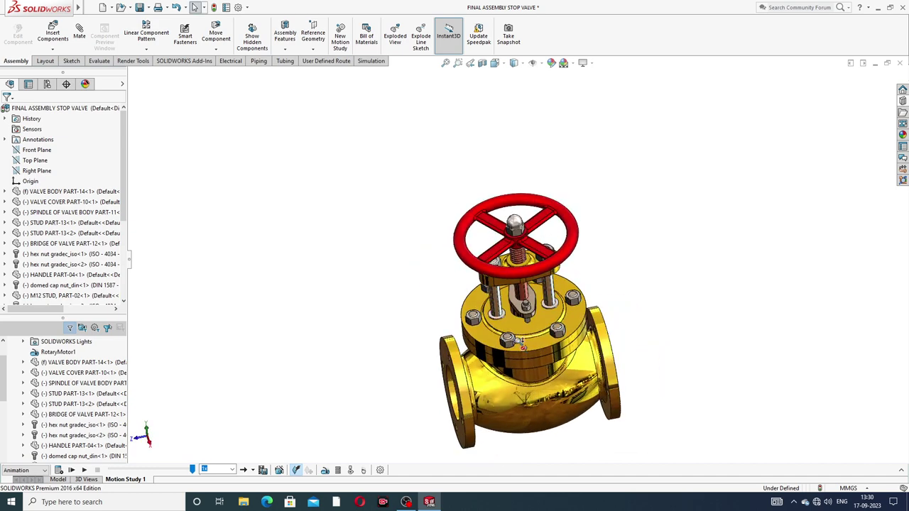
scroll(531, 368, "down", 2)
middle_click_drag(542, 381, 567, 337)
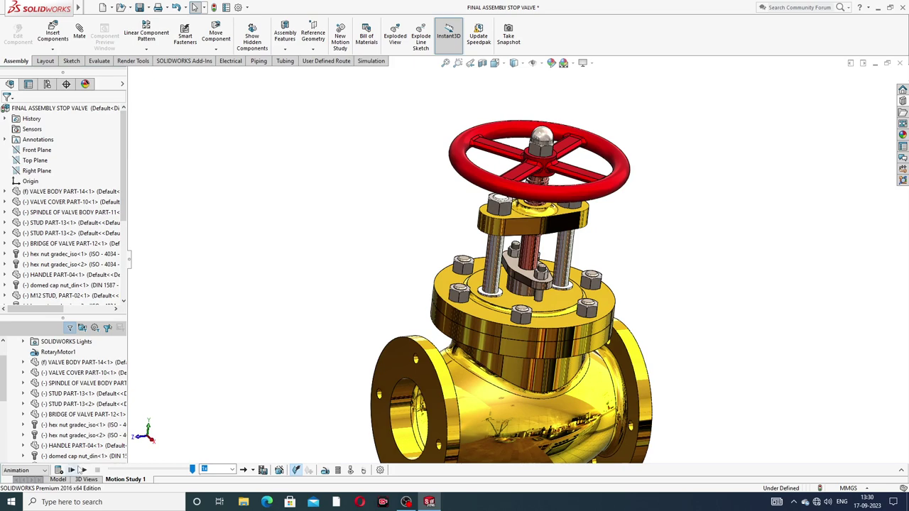
left_click(72, 470)
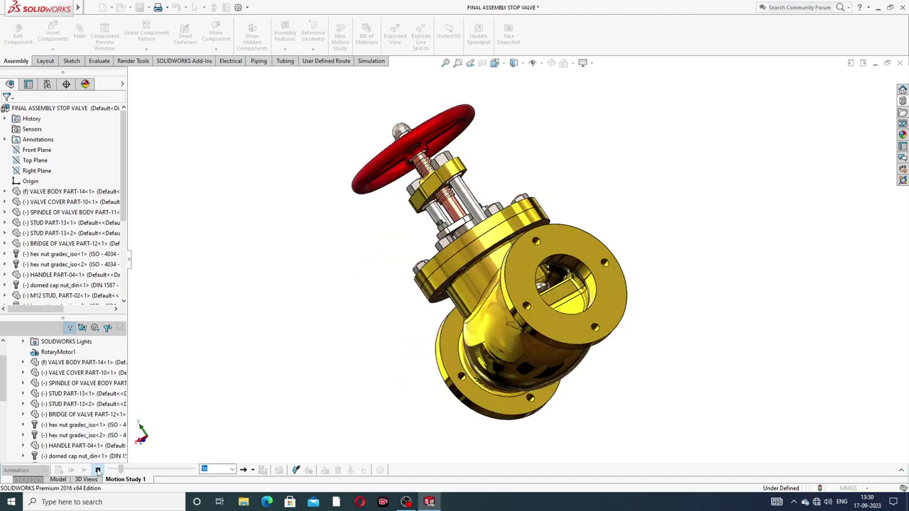
left_click(98, 471)
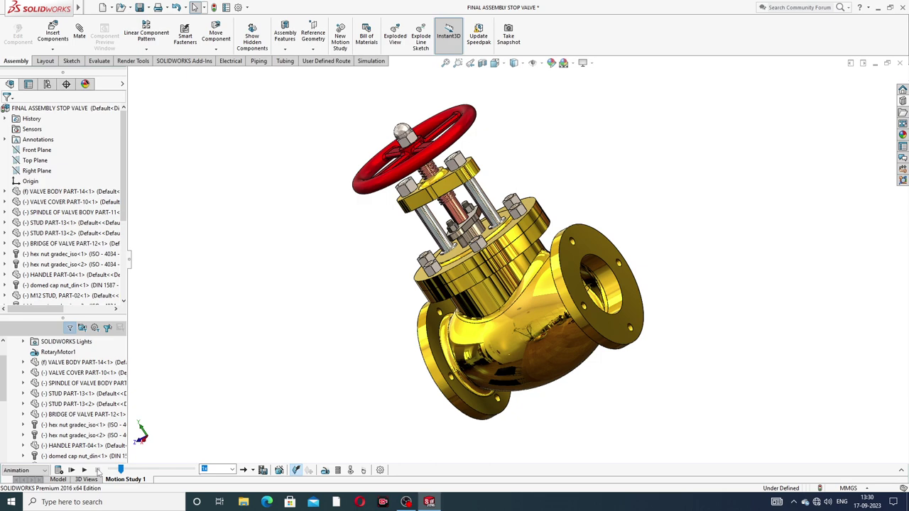
Set the valve assembly to the Isometric view.
middle_click_drag(497, 273, 558, 262)
left_click(503, 64)
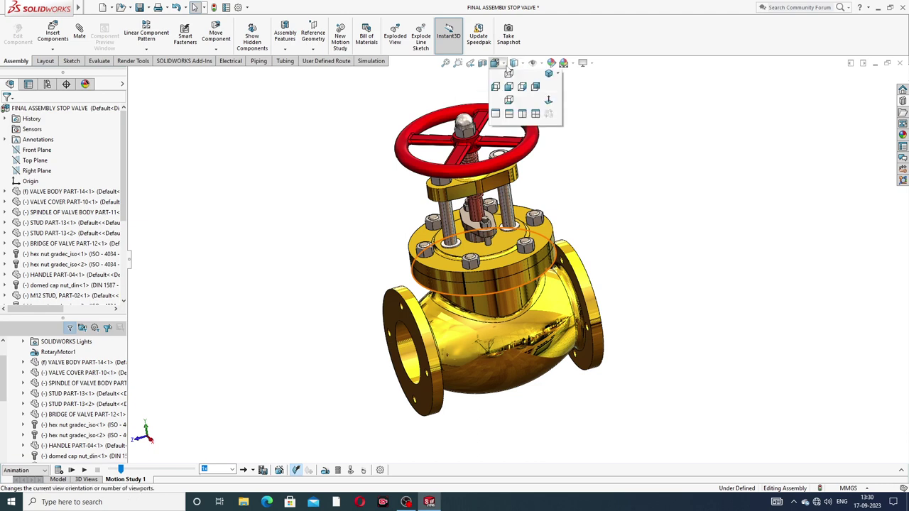
left_click(502, 64)
left_click(497, 64)
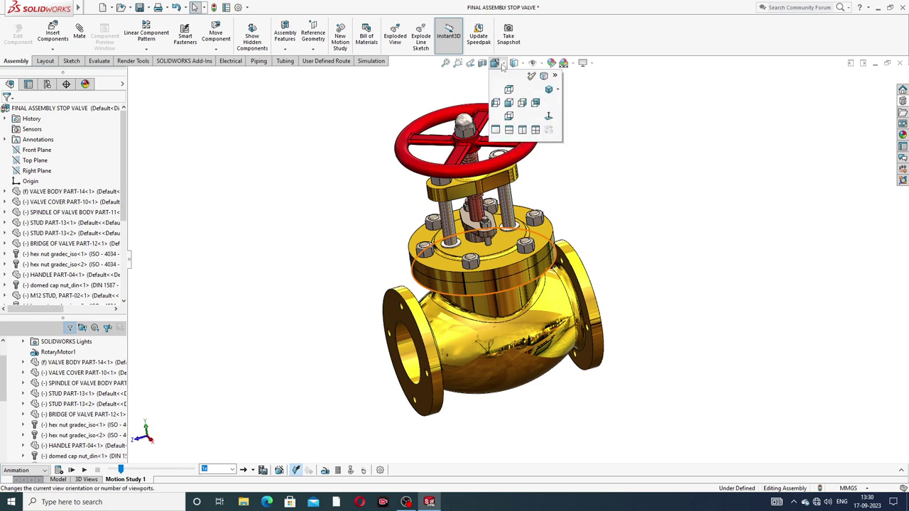
left_click(559, 89)
left_click(569, 104)
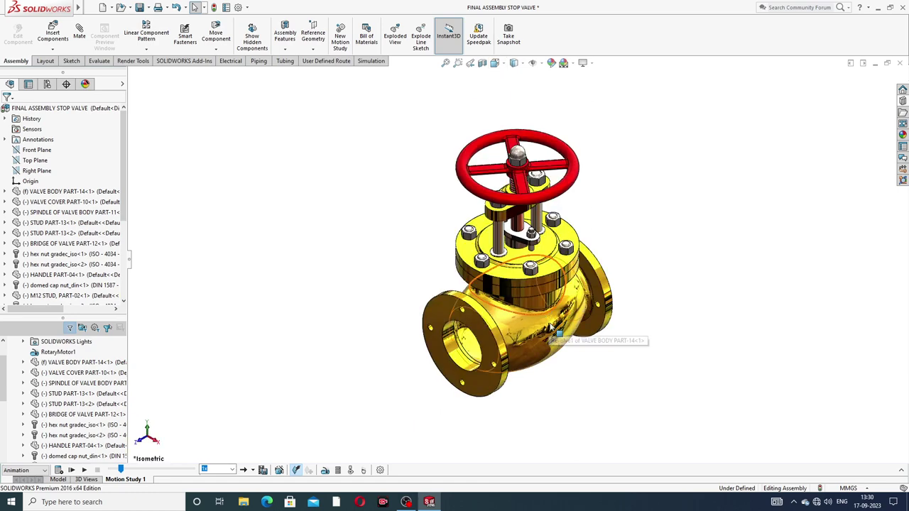
scroll(581, 234, "up", 1)
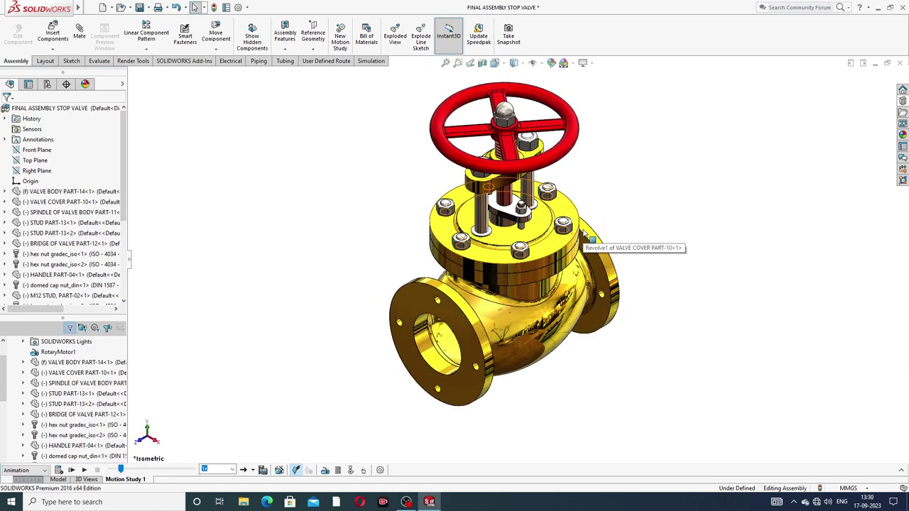
scroll(583, 230, "down", 1)
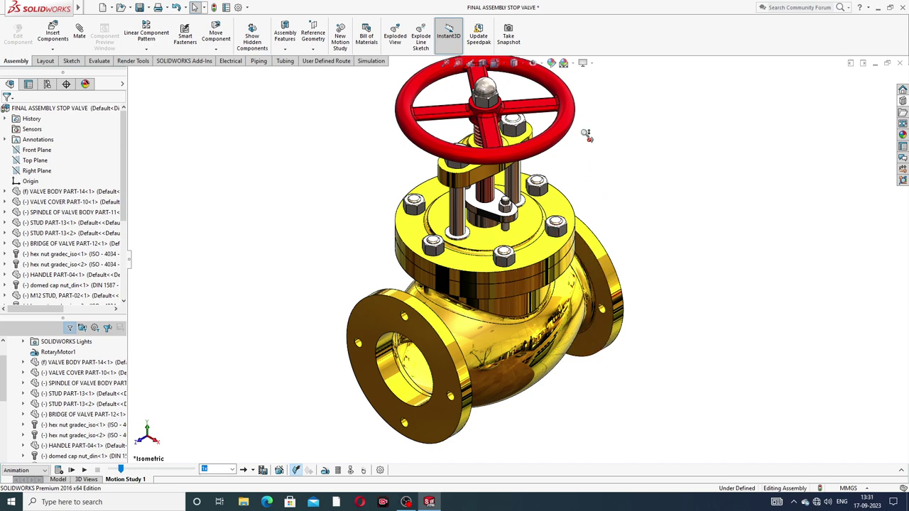
Open the handwheel component, HANDLE PART-04, as a part in its own window.
scroll(586, 135, "up", 2)
middle_click_drag(608, 235, 610, 267)
scroll(543, 243, "down", 1)
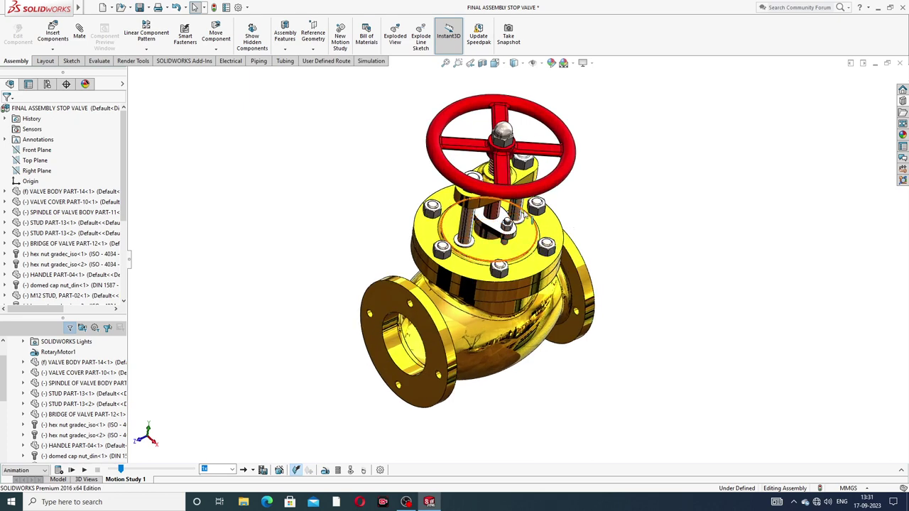
left_click(570, 168)
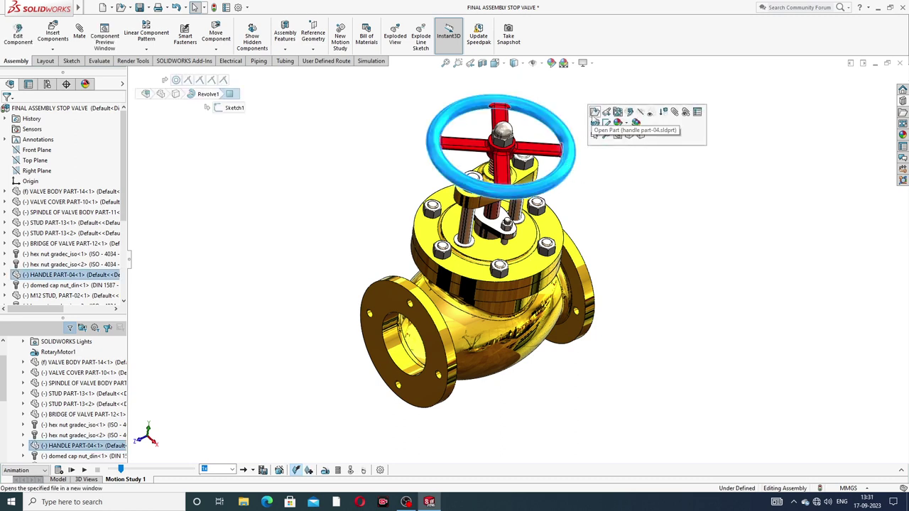
left_click(595, 112)
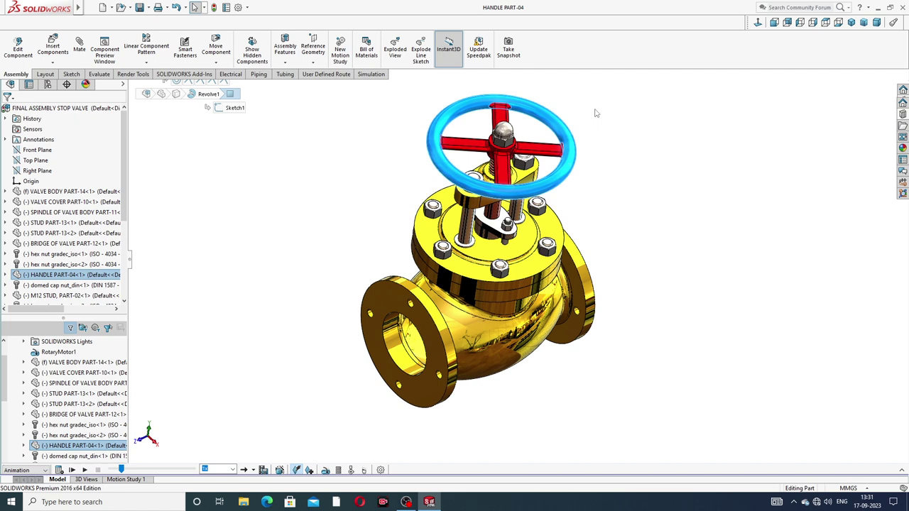
scroll(609, 159, "up", 3)
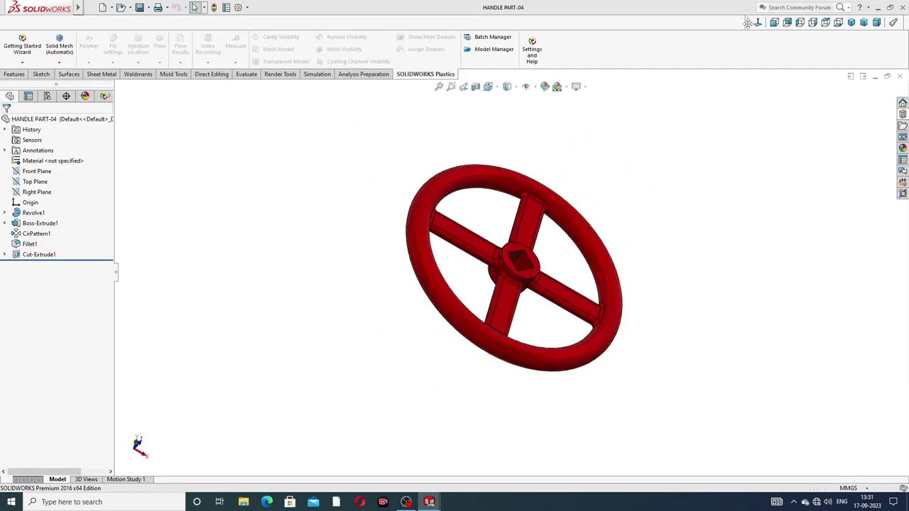
Browse the metal appearances for the handle part, checking the bronze, brass, copper and nickel finishes.
left_click(21, 61)
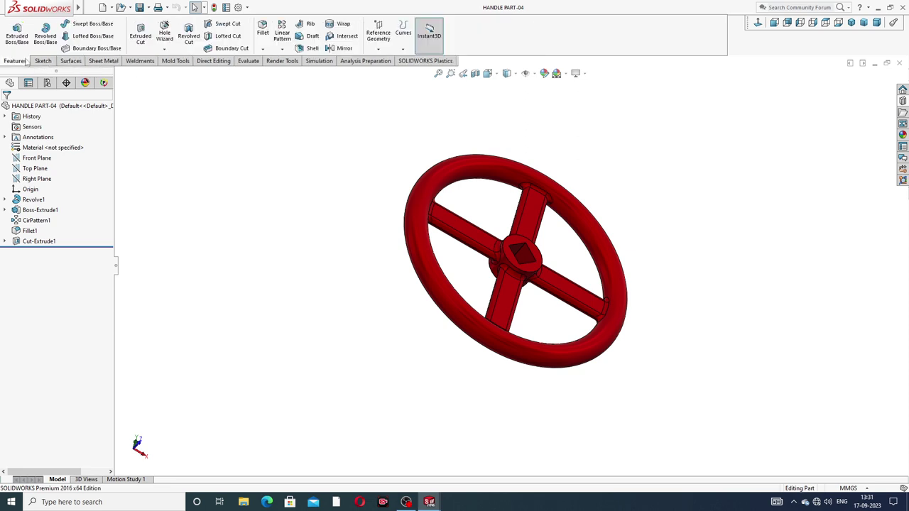
left_click(902, 135)
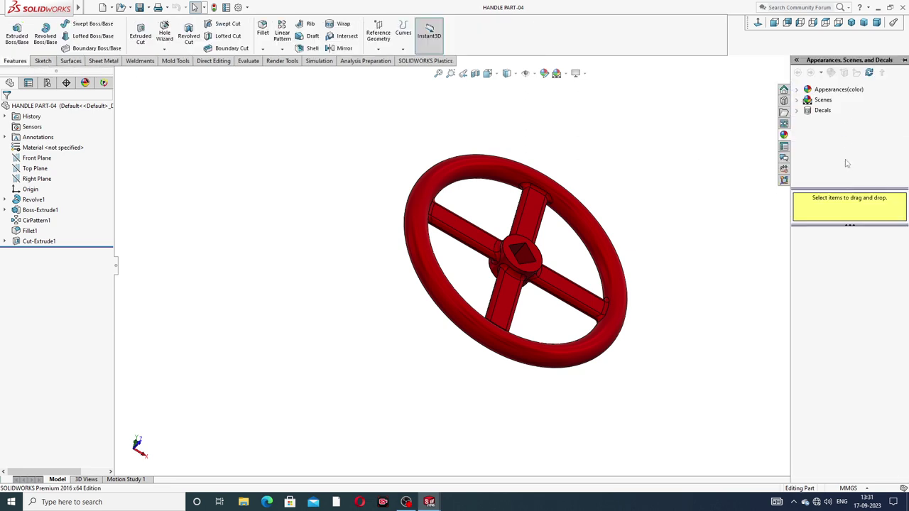
left_click(833, 92)
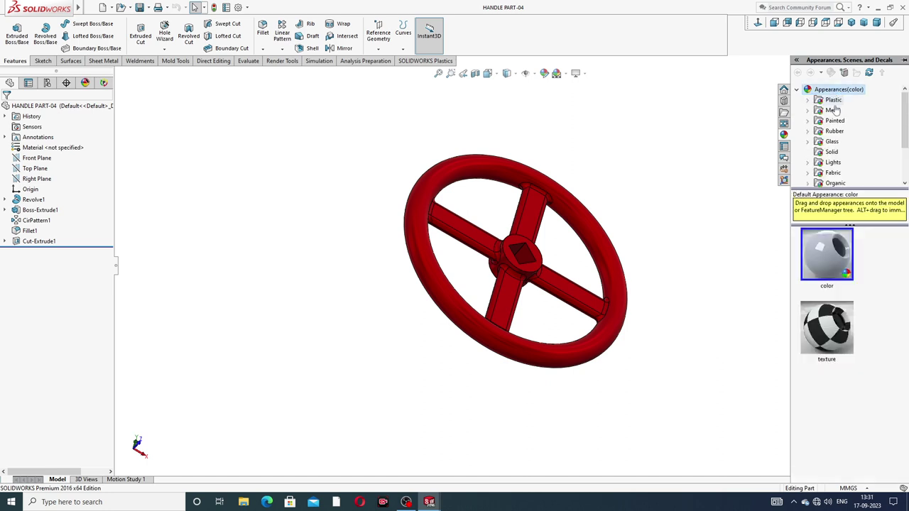
left_click(834, 111)
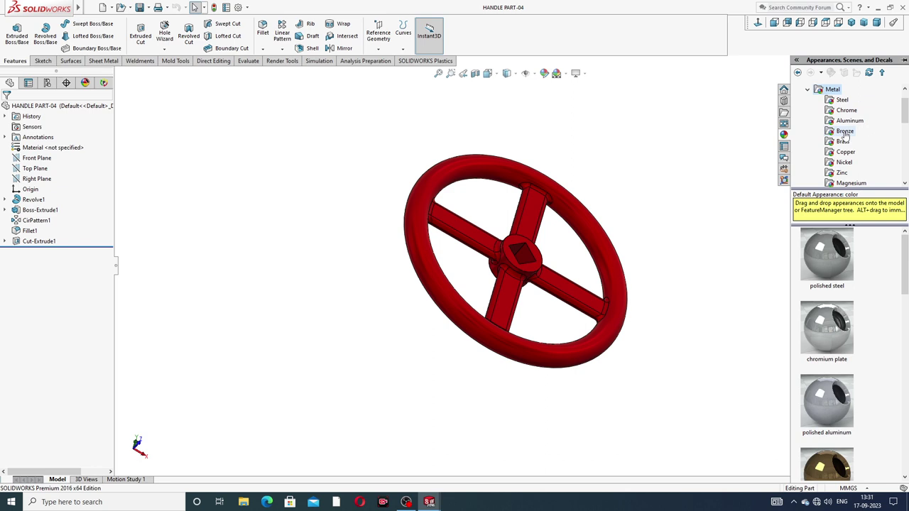
left_click(844, 131)
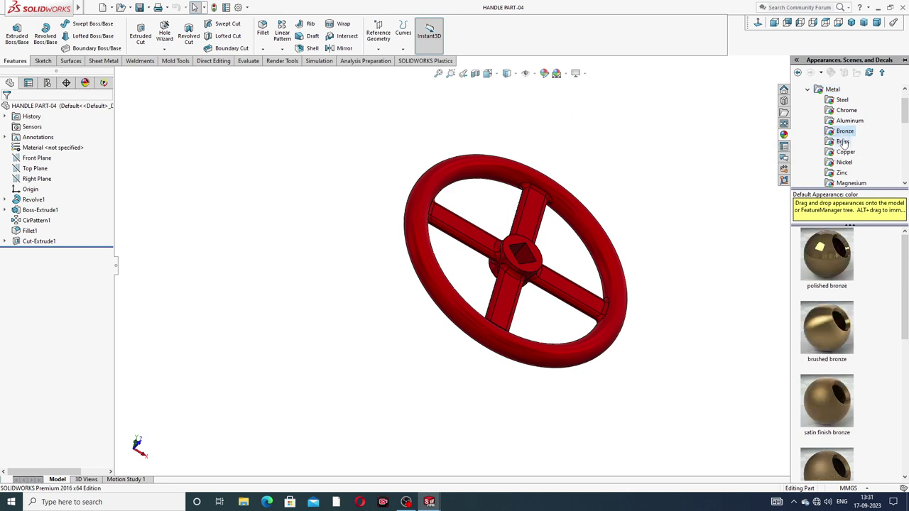
left_click(843, 144)
left_click(845, 155)
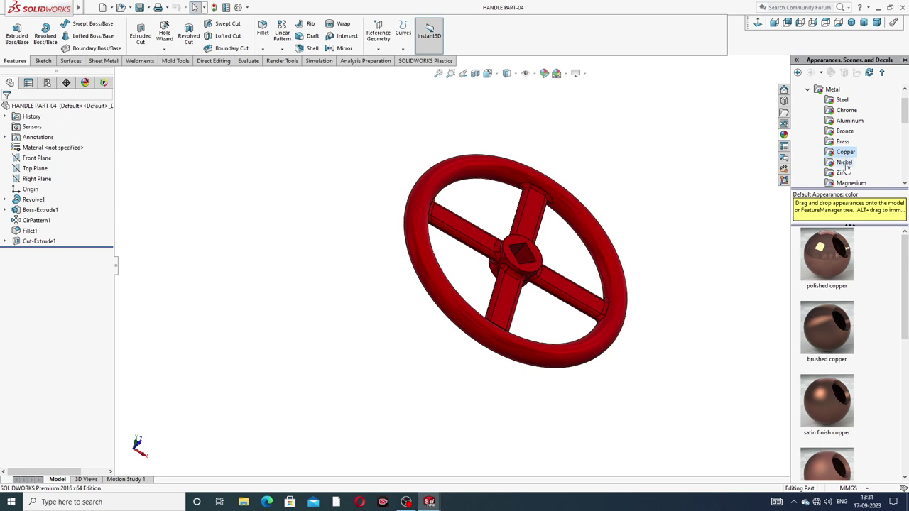
left_click(844, 162)
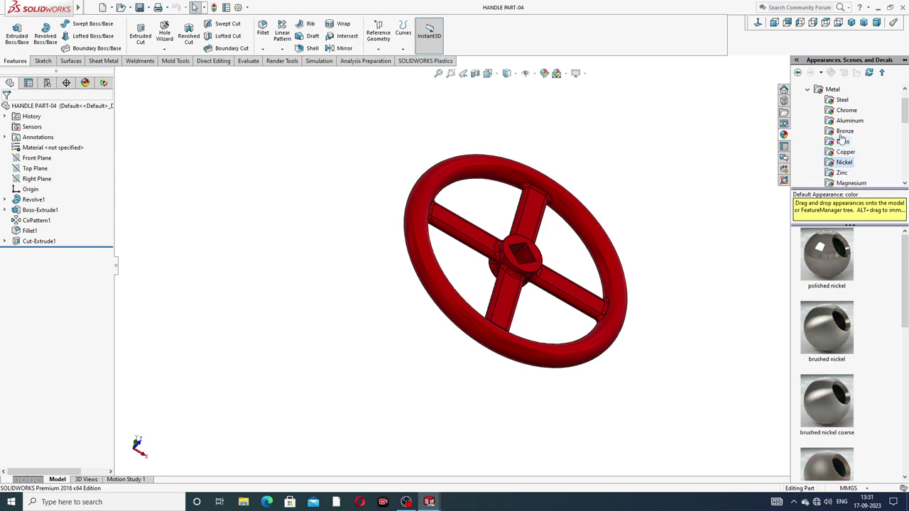
scroll(839, 107, "down", 1)
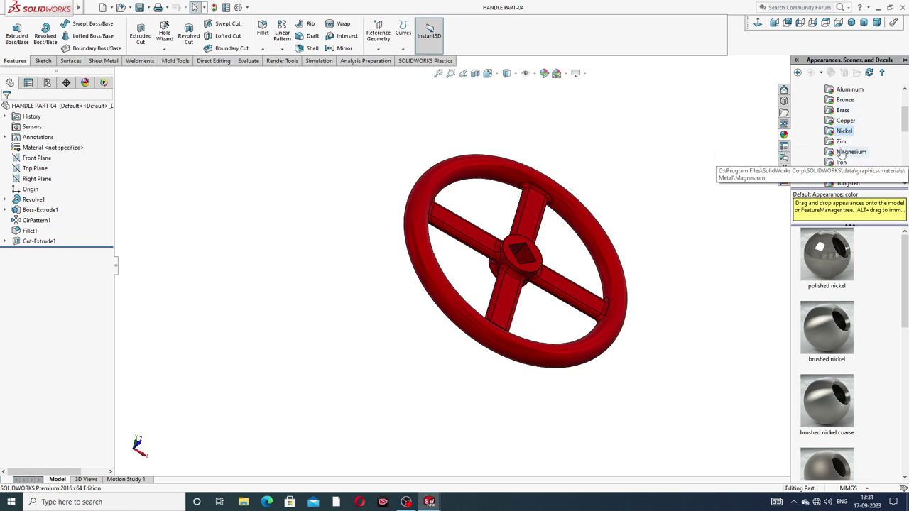
Apply the painted candy apple red appearance to the handle part.
scroll(841, 154, "down", 3)
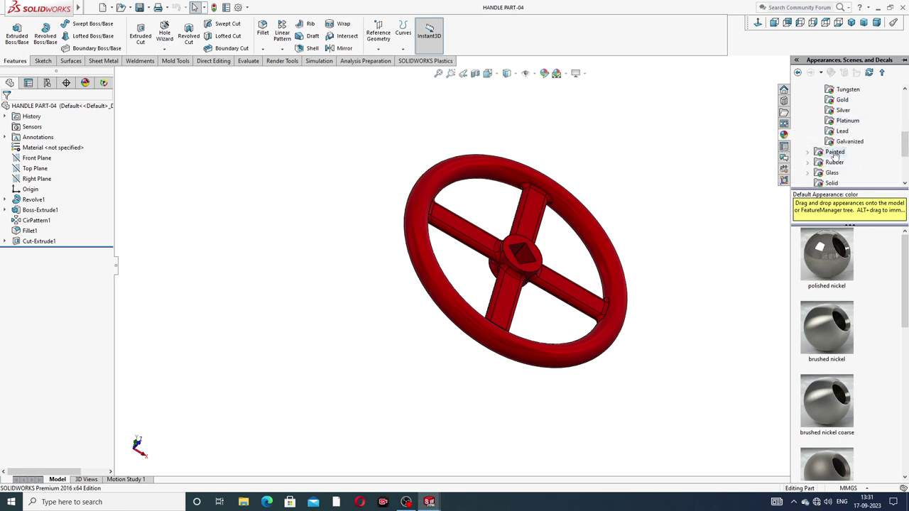
left_click(834, 153)
double_click(827, 256)
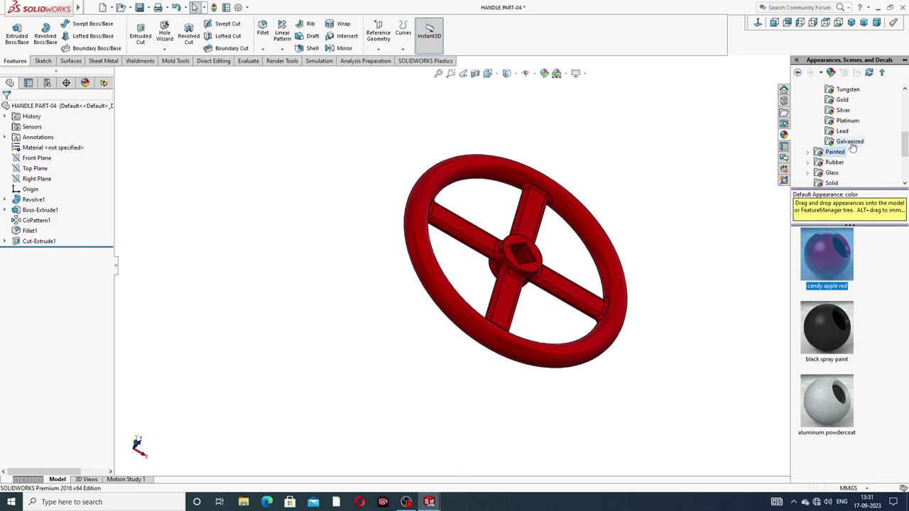
Apply the polished brass metal appearance to the handle part and close the appearance library.
double_click(832, 173)
double_click(835, 132)
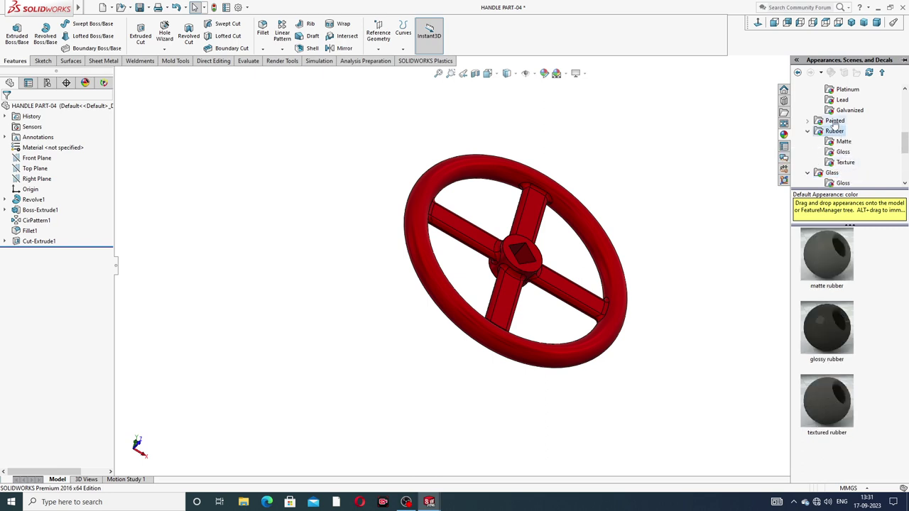
scroll(843, 146, "up", 5)
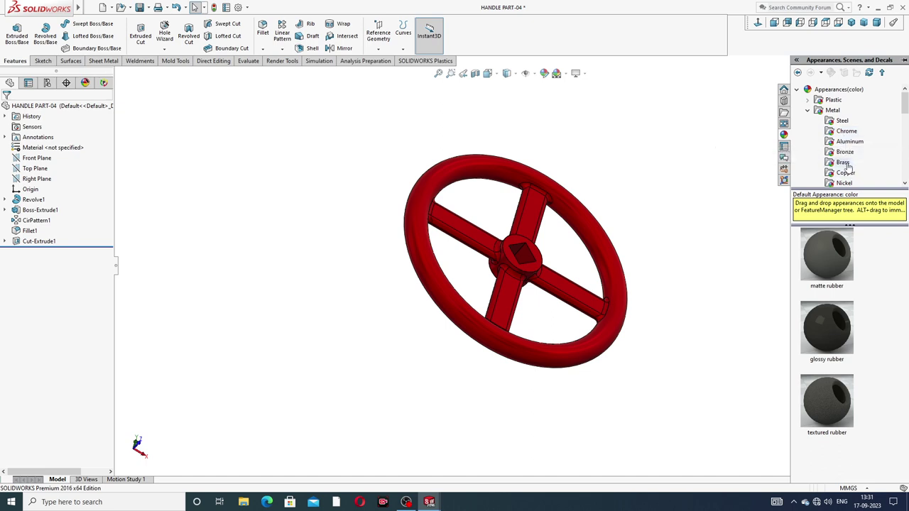
left_click(845, 163)
double_click(826, 254)
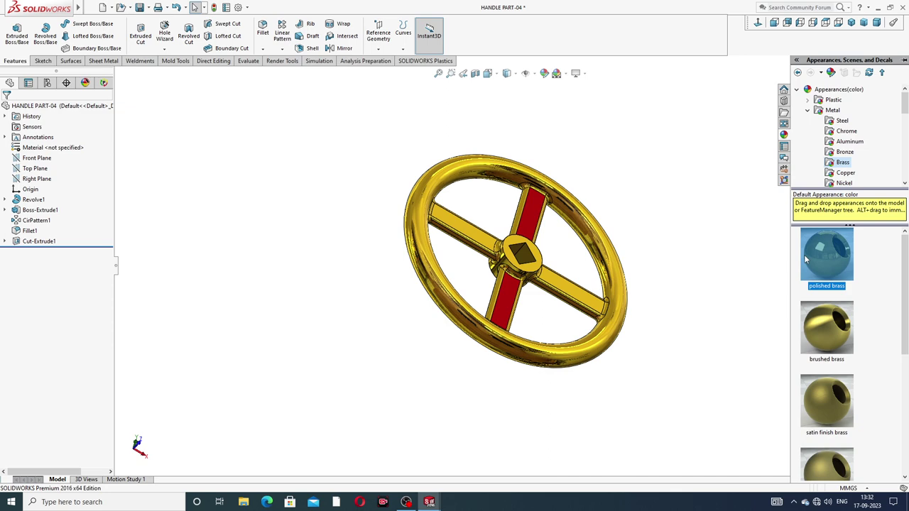
middle_click_drag(678, 298, 570, 328)
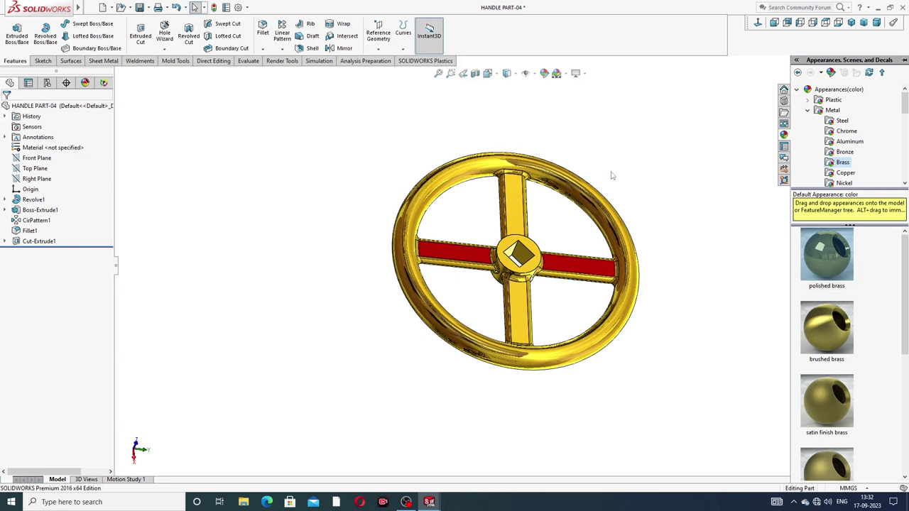
left_click(668, 144)
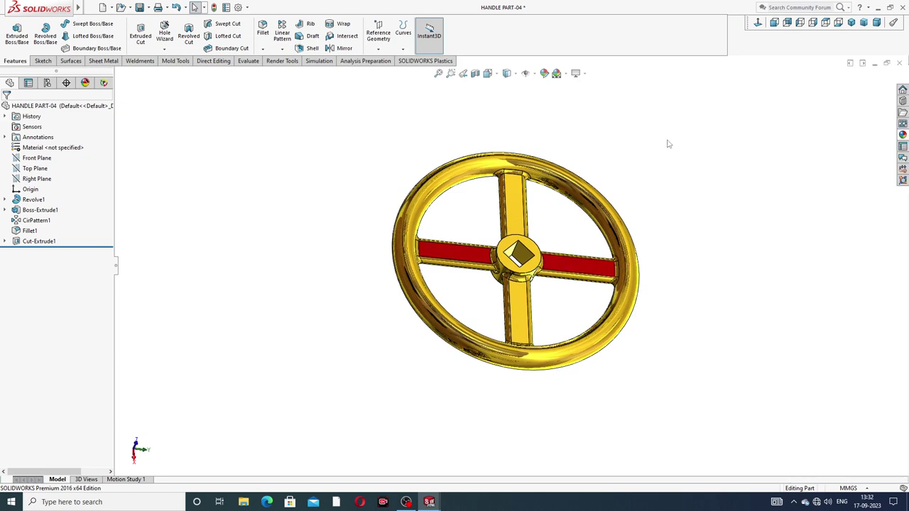
Save and close the handle part, returning to the stop valve assembly to inspect the recoloured handwheel from several angles.
left_click(141, 8)
left_click(899, 65)
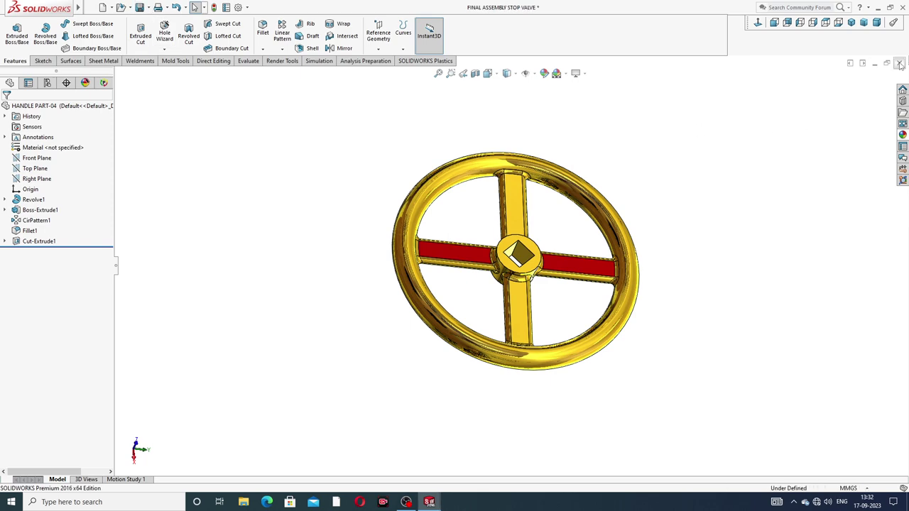
middle_click_drag(639, 199, 511, 204)
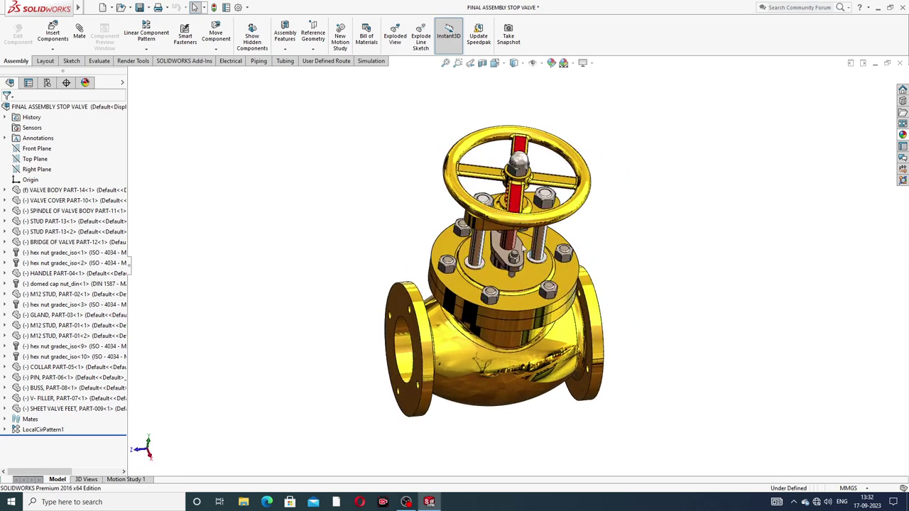
scroll(523, 246, "down", 2)
scroll(526, 245, "up", 4)
middle_click_drag(523, 248, 522, 220)
middle_click_drag(583, 222, 580, 253)
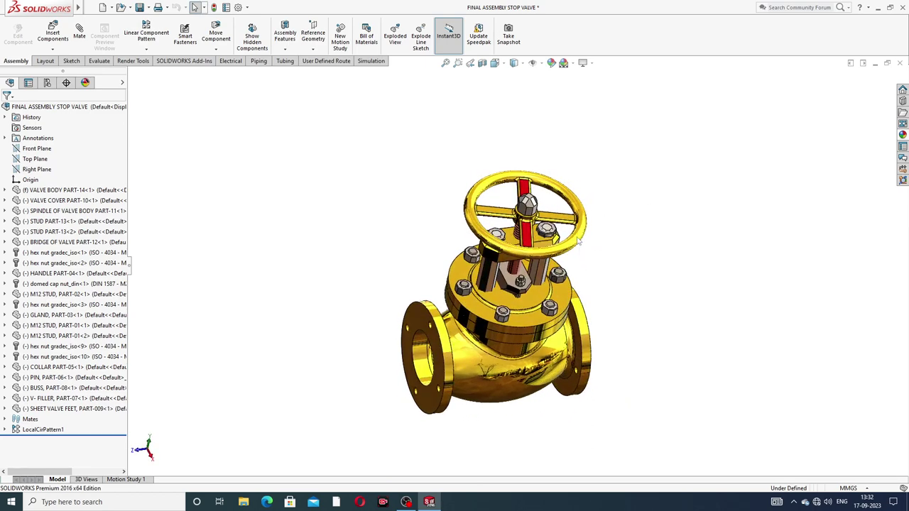
Open the handle part from the stop valve assembly and apply a red appearance to the whole part.
left_click(579, 241)
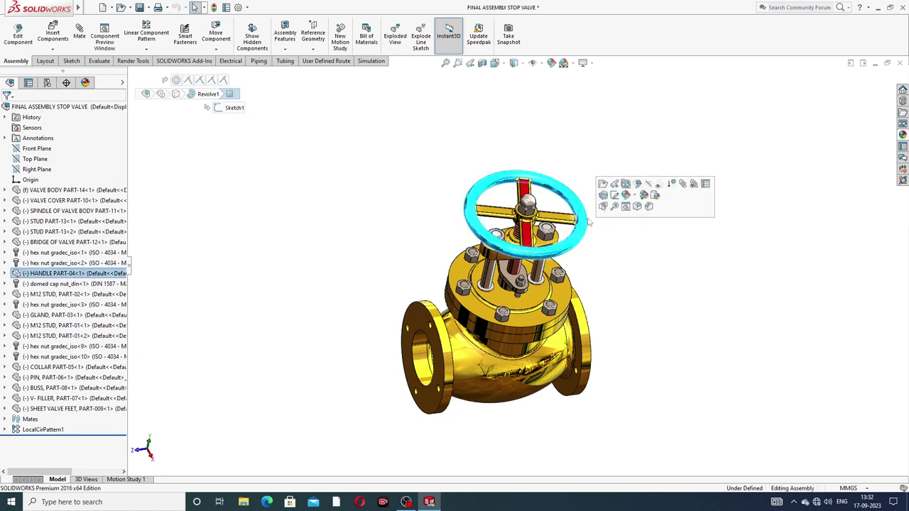
left_click(602, 184)
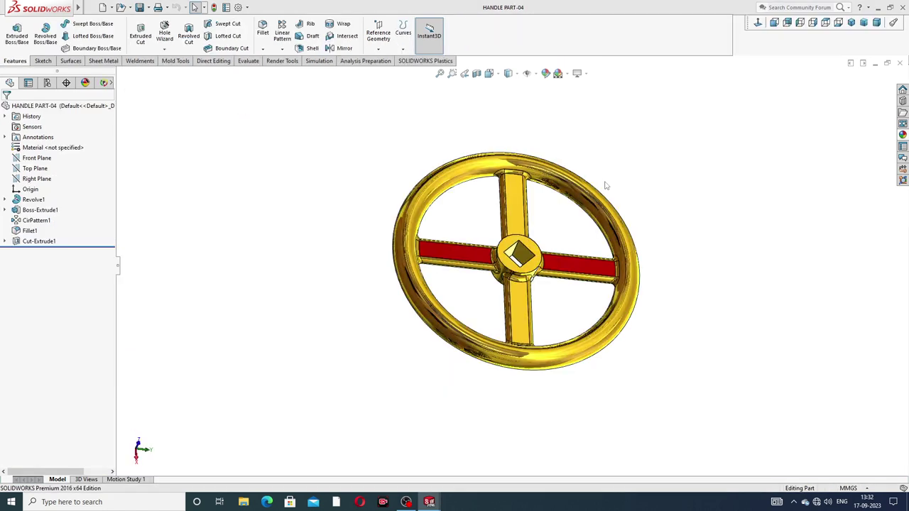
left_click(903, 135)
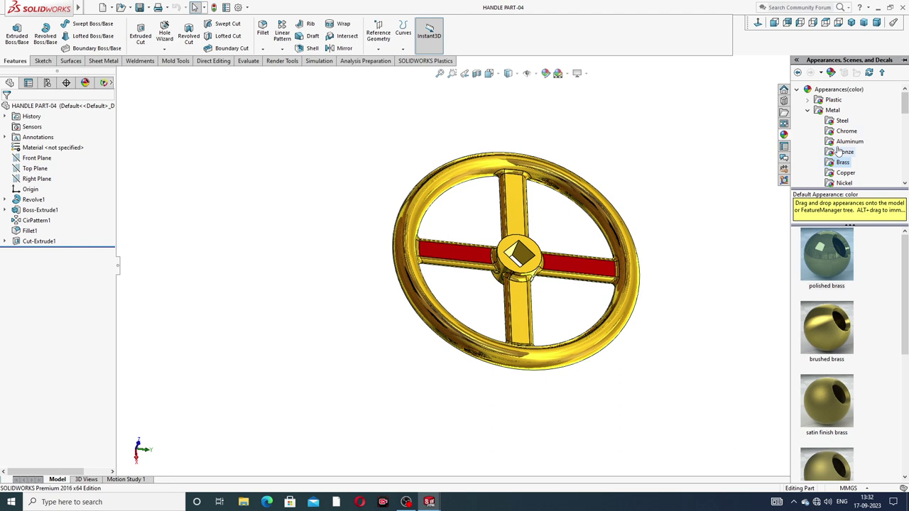
scroll(839, 156, "down", 3)
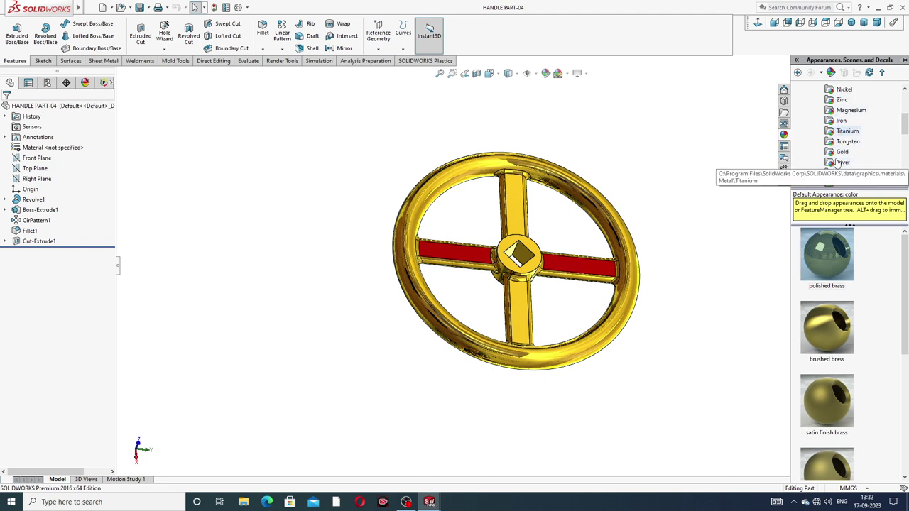
scroll(838, 162, "down", 3)
left_click(835, 141)
double_click(831, 245)
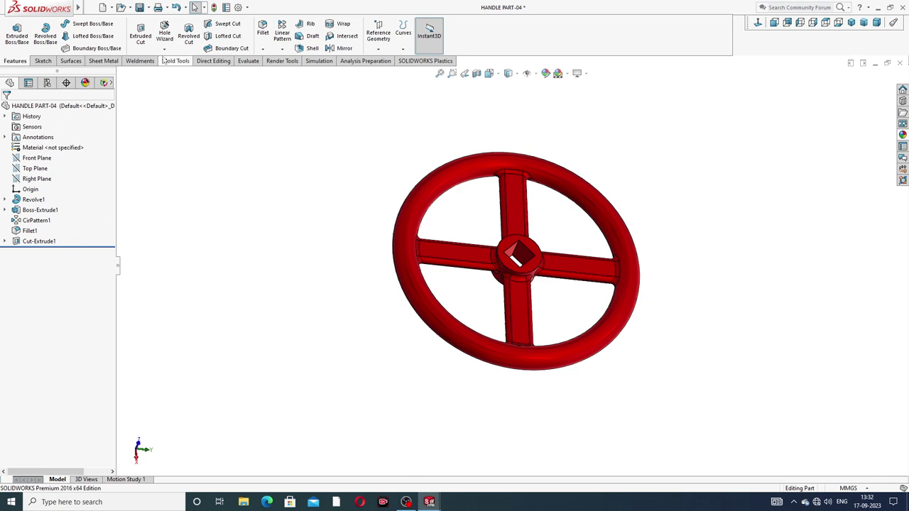
Save the red handle part and close it, returning to the stop valve assembly to check the handwheel's new colour.
left_click(140, 8)
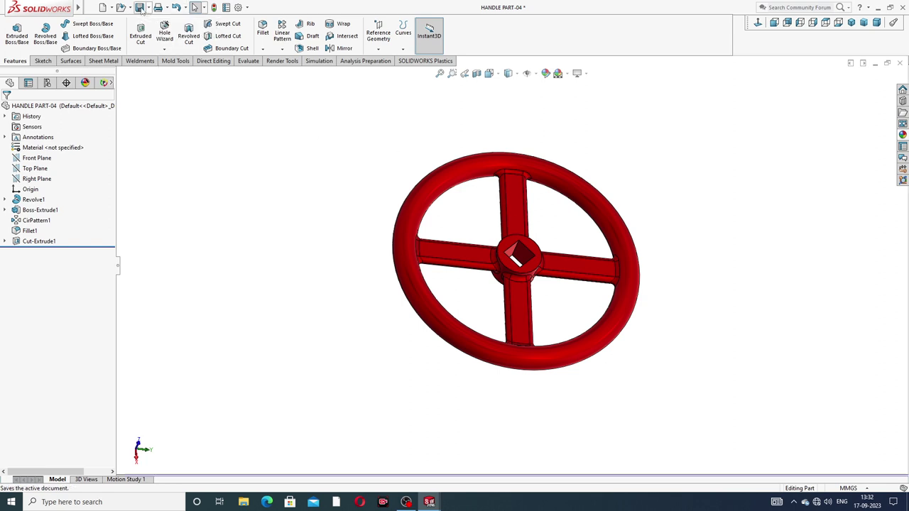
left_click(899, 64)
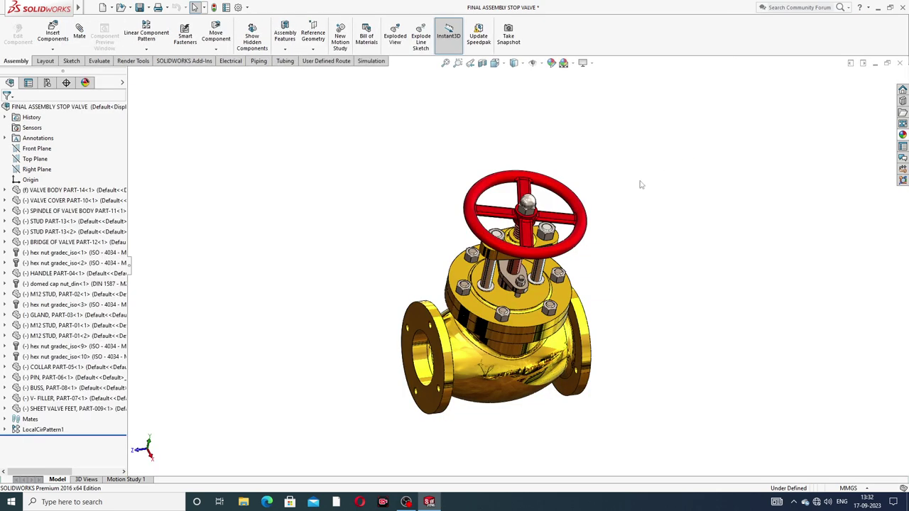
middle_click_drag(528, 347, 643, 189)
scroll(575, 185, "up", 1)
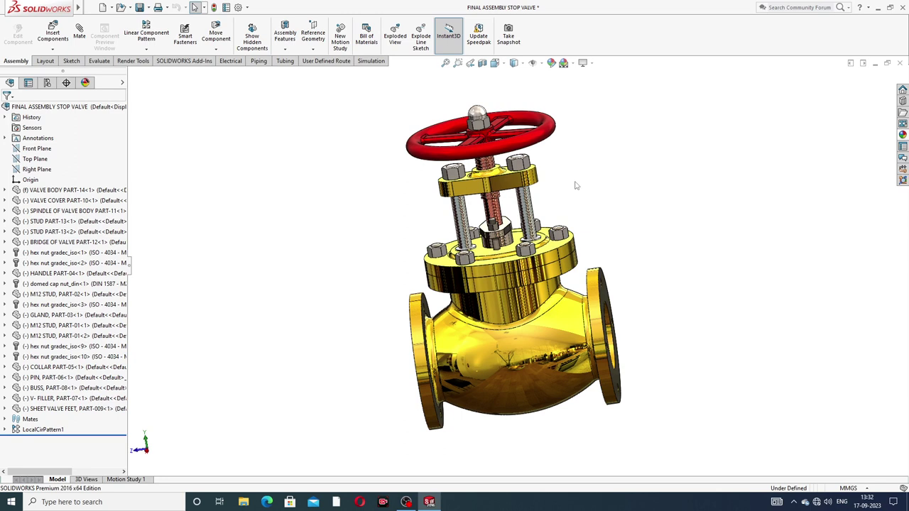
scroll(524, 274, "up", 2)
scroll(502, 223, "down", 1)
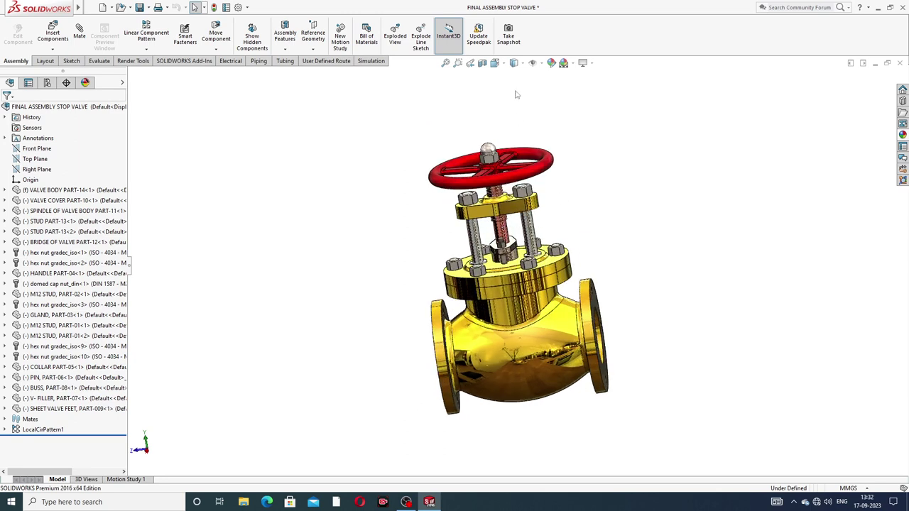
Set the stop valve assembly to the isometric view orientation.
left_click(495, 63)
left_click(557, 89)
left_click(566, 103)
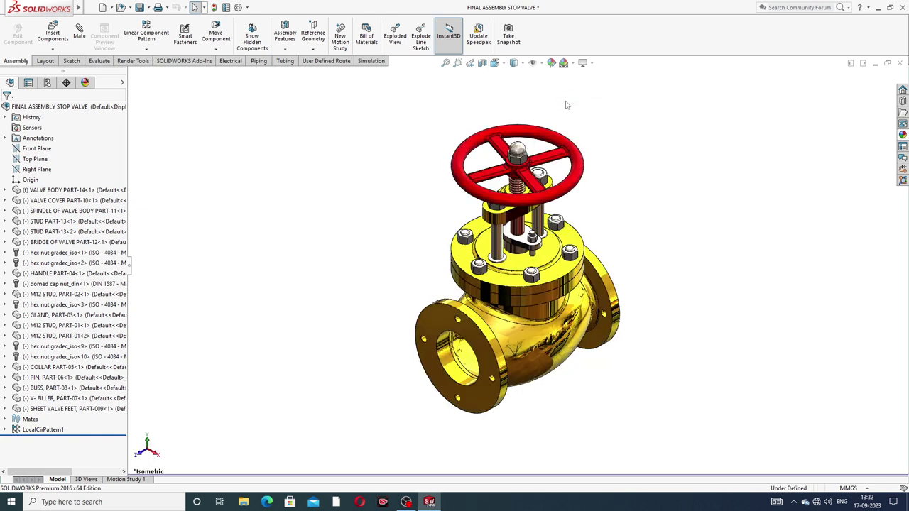